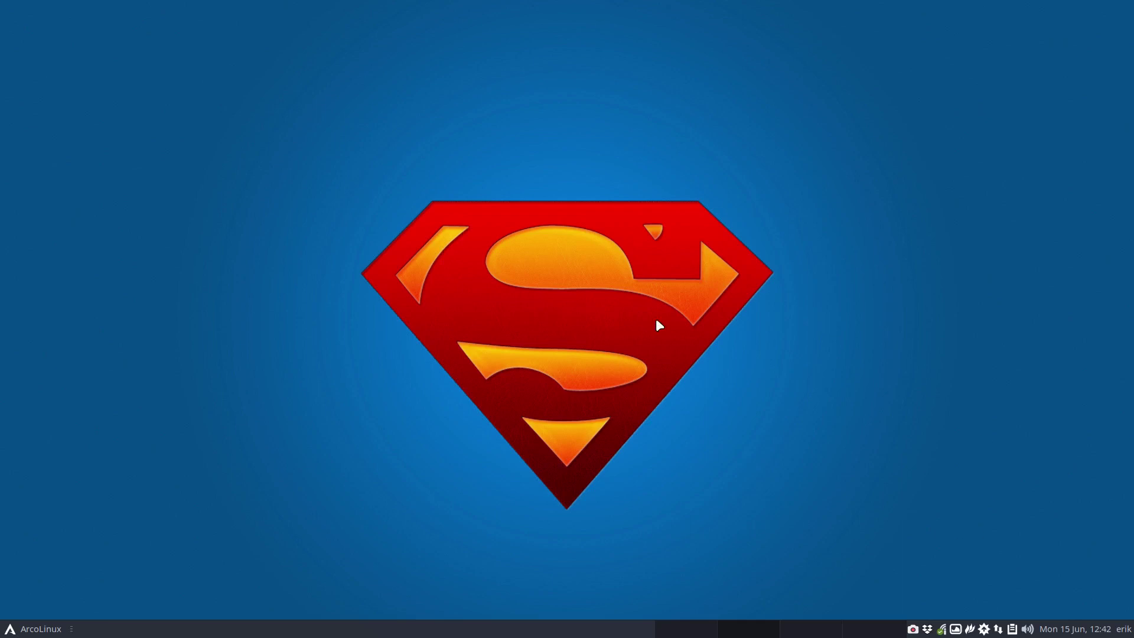
Step: Launch Chromium maximized and search Google for 'arcolinux download'
key("super+Return")
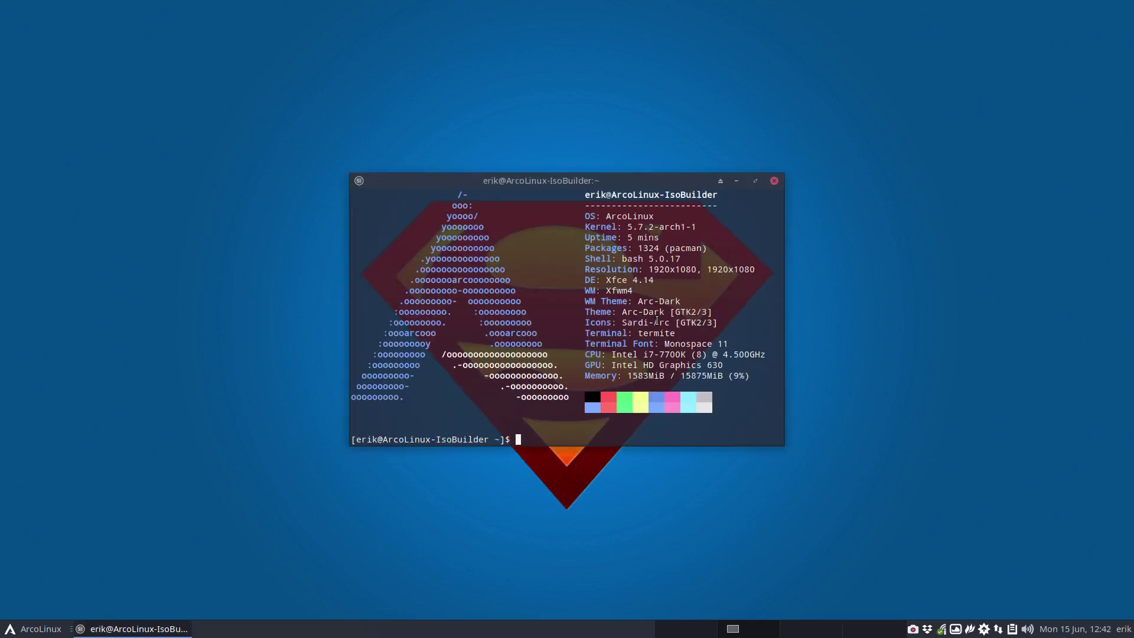
left_click(773, 180)
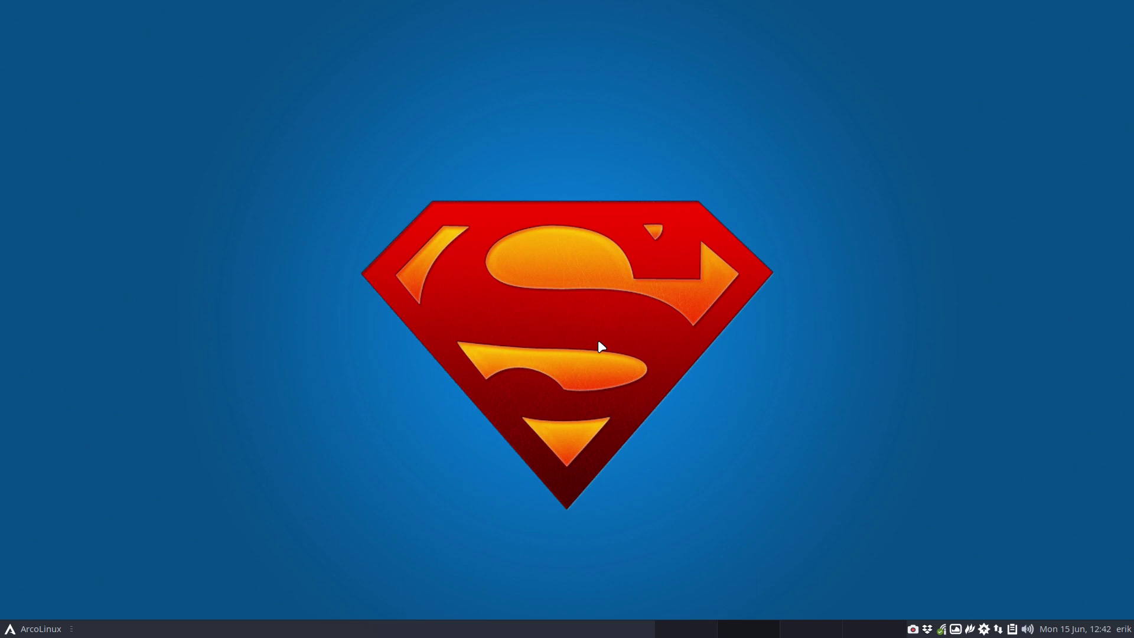
key("super+w")
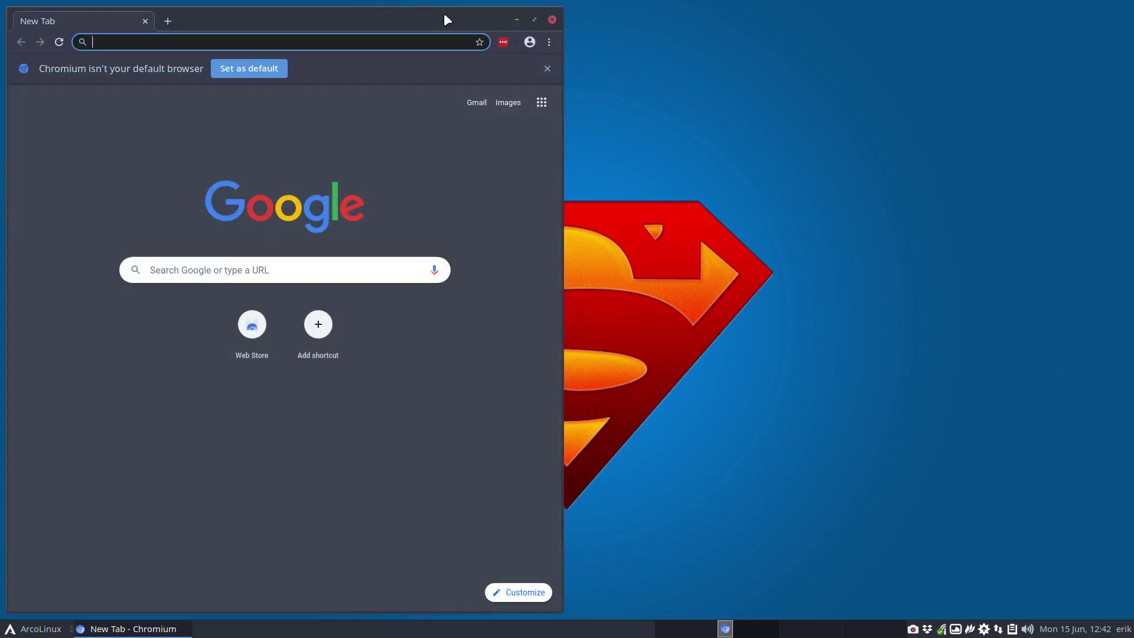
double_click(444, 13)
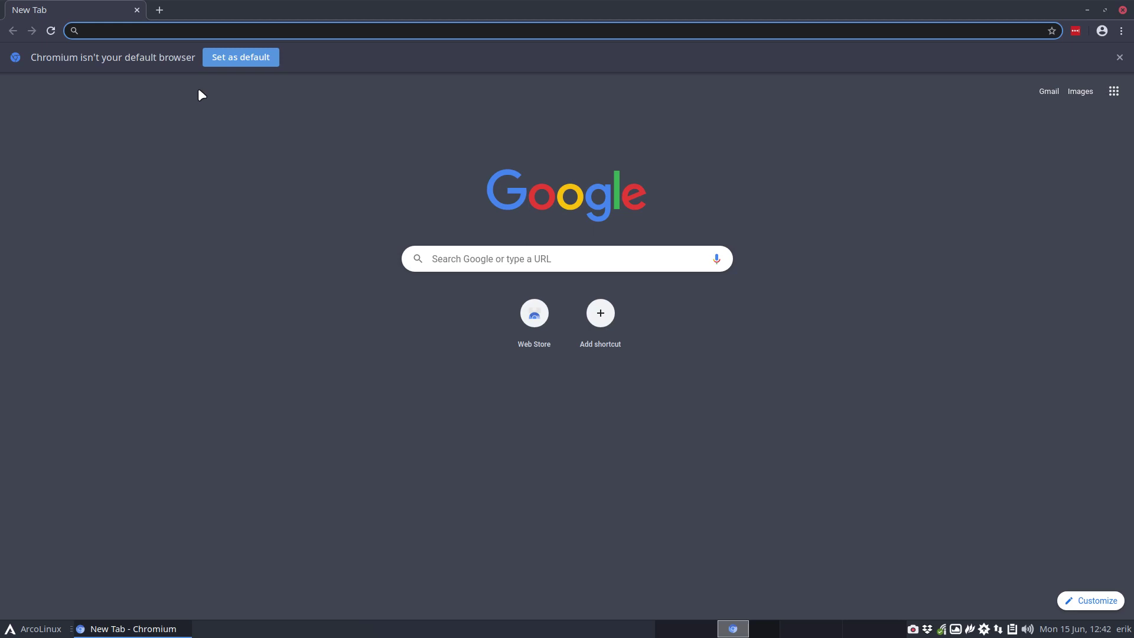
type("arcolin")
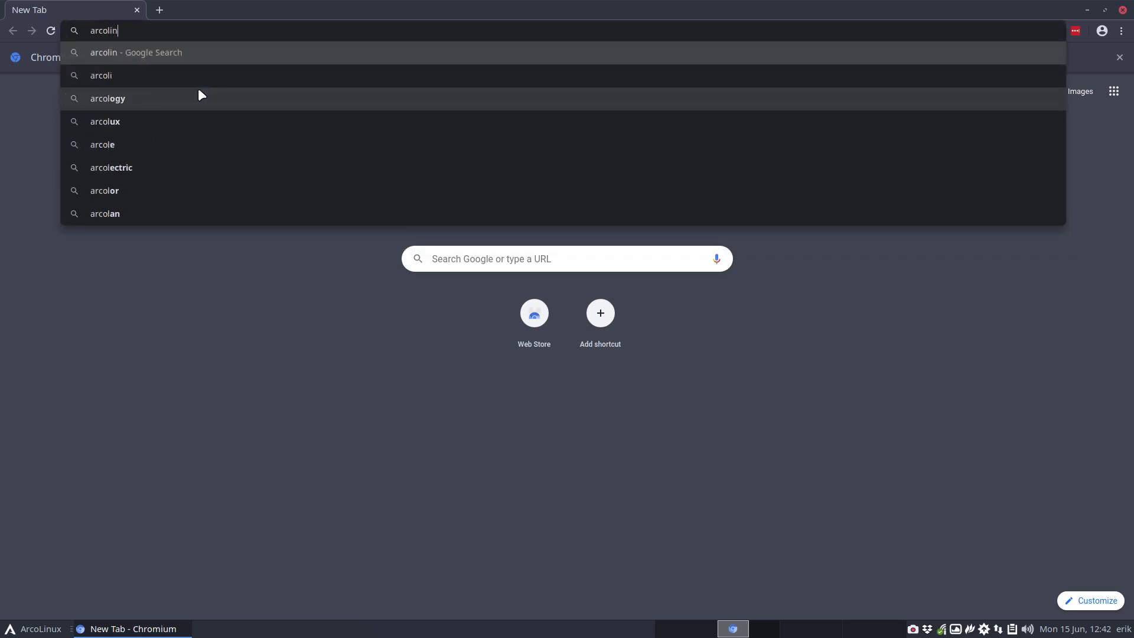
type("ux download")
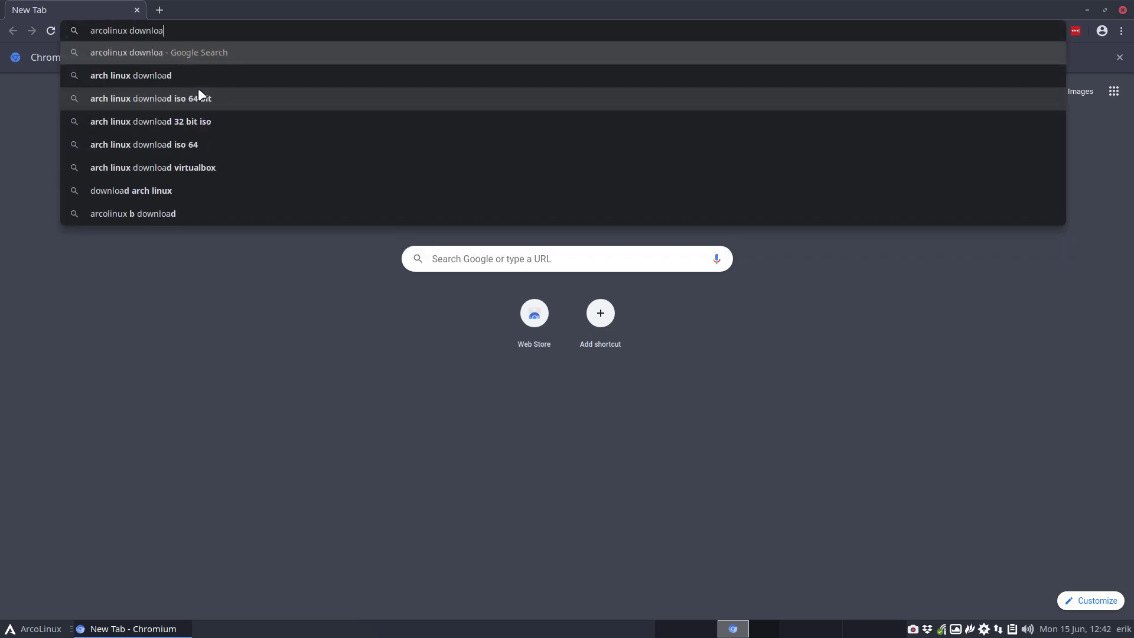
key("Return")
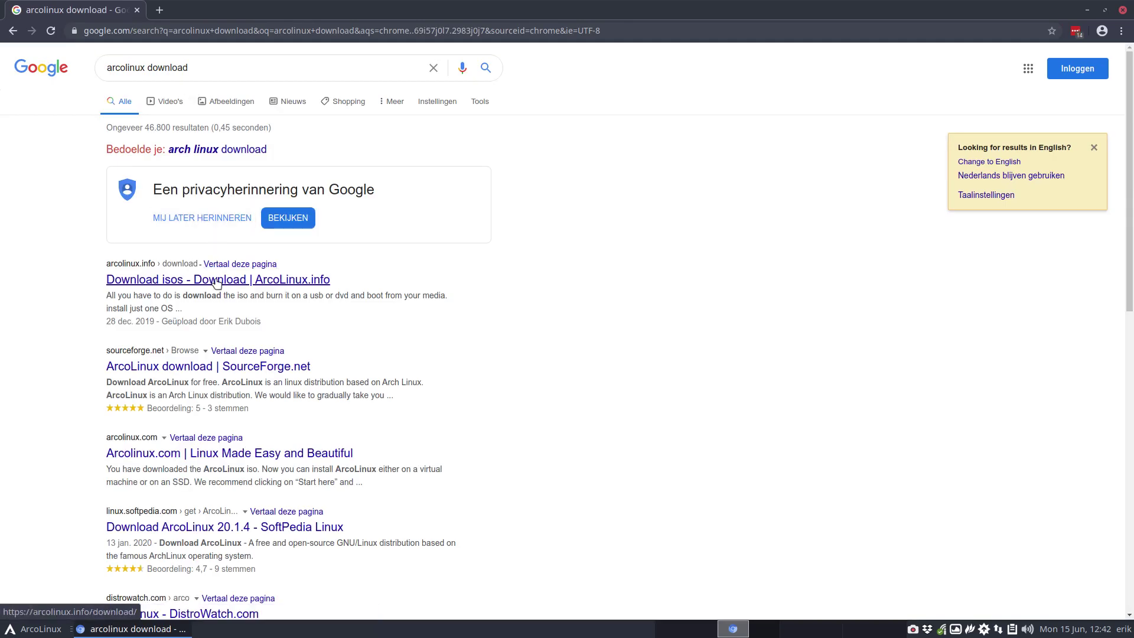
Step: Download the ArcoLinux 20.6.5 torrent file from the arcolinux.info torrents list
left_click(221, 282)
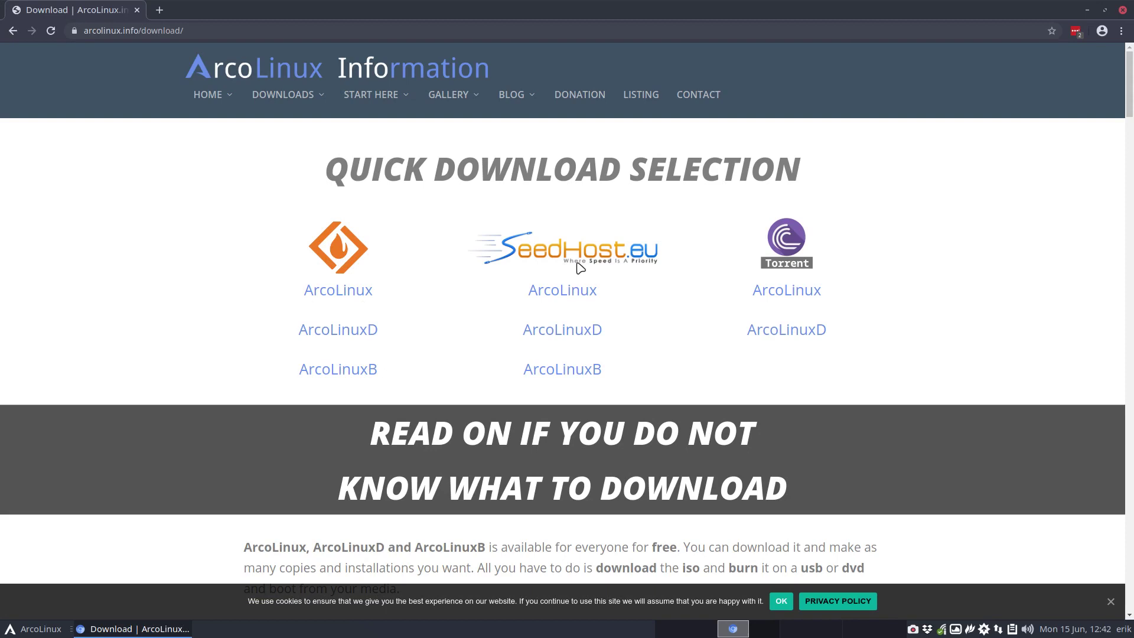
left_click(800, 291)
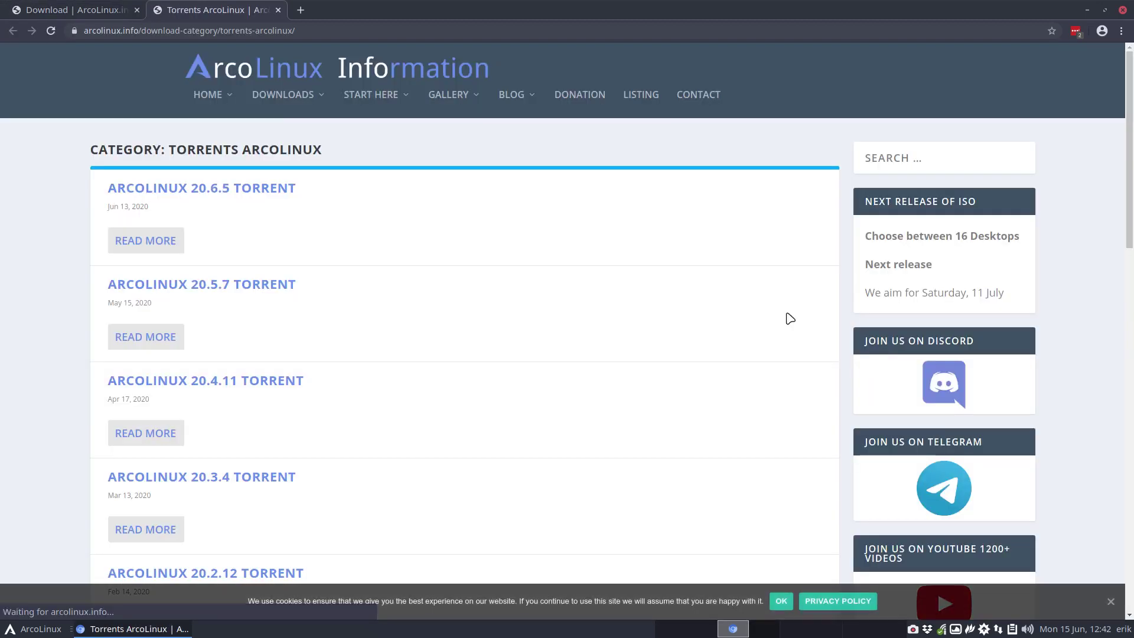
left_click(166, 242)
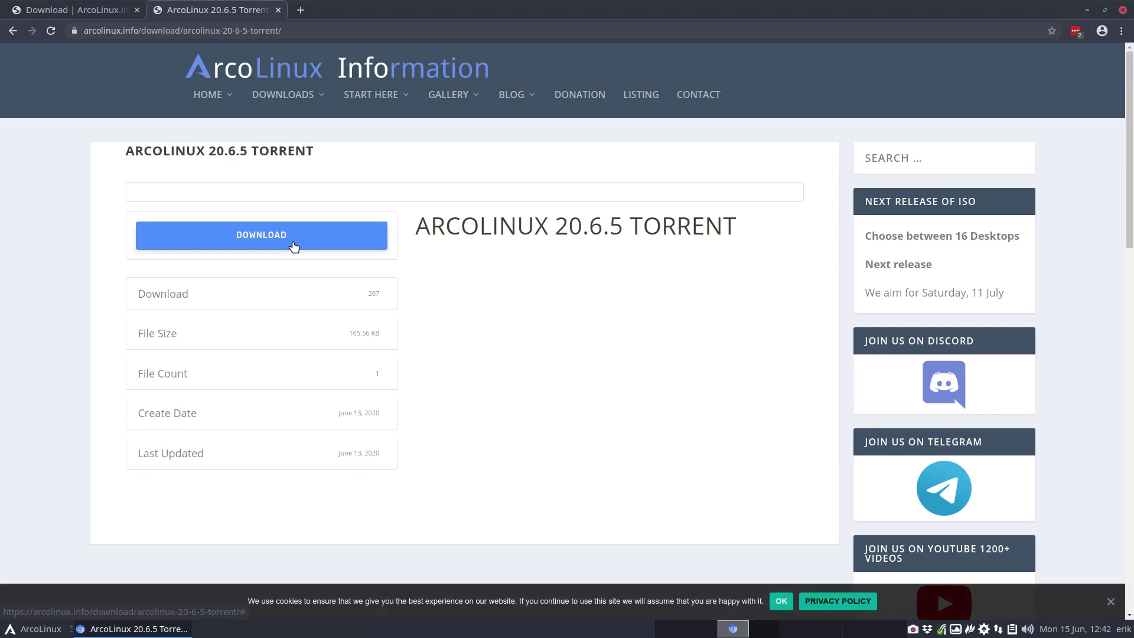
left_click(296, 245)
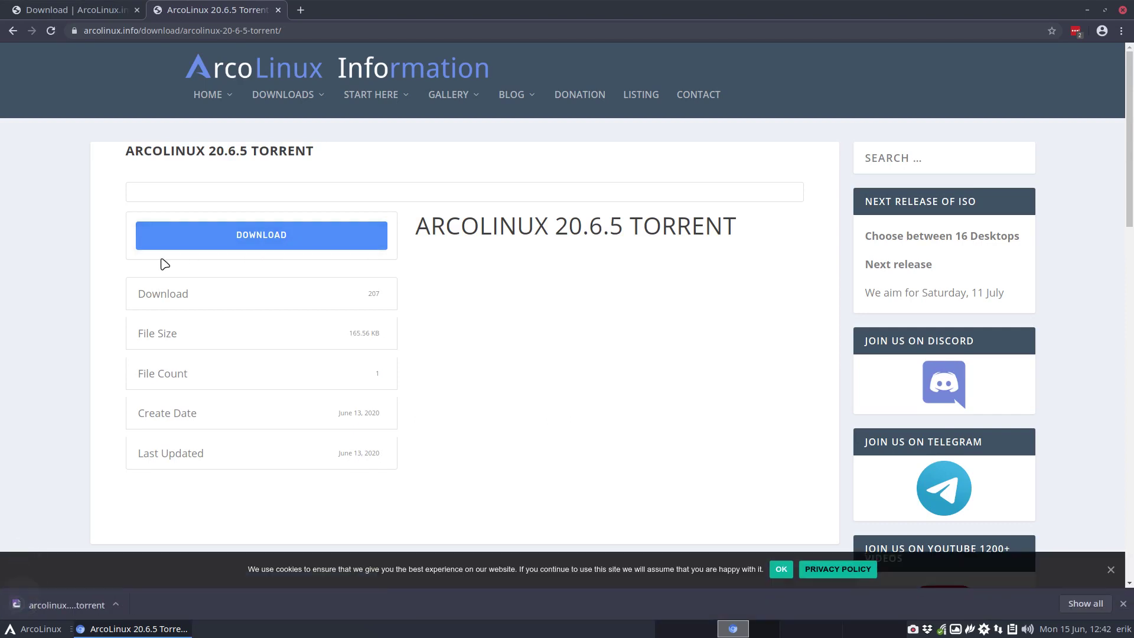
Step: Download the ArcoLinuxD 20.6.5 torrent file, then close Chromium
left_click(14, 31)
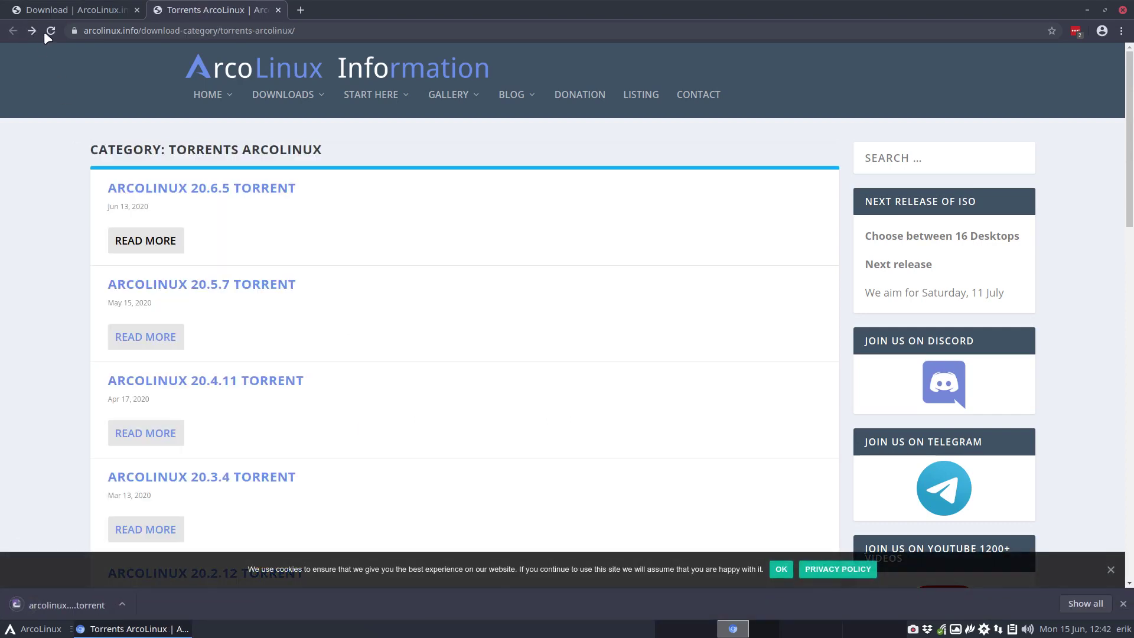
key("alt+Left")
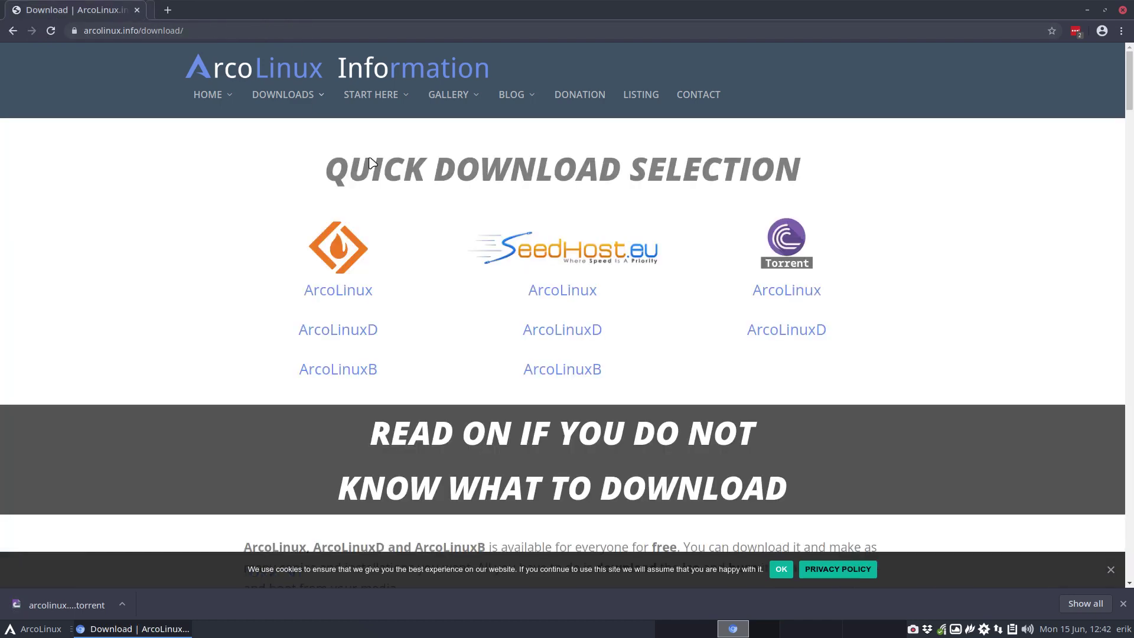
left_click(784, 329)
left_click(155, 241)
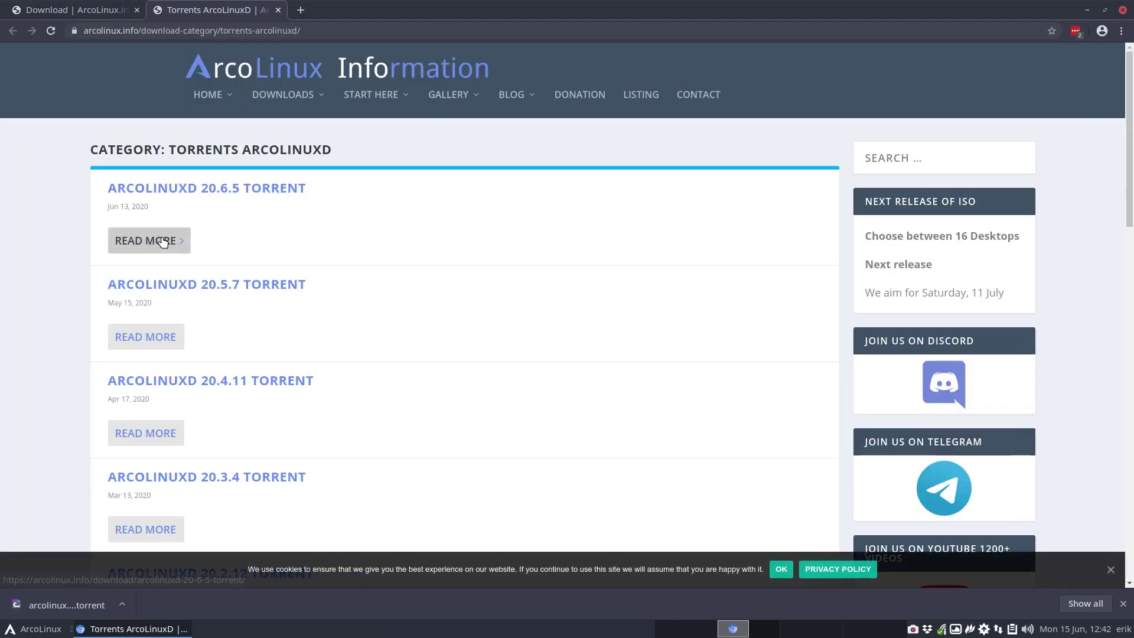
left_click(294, 243)
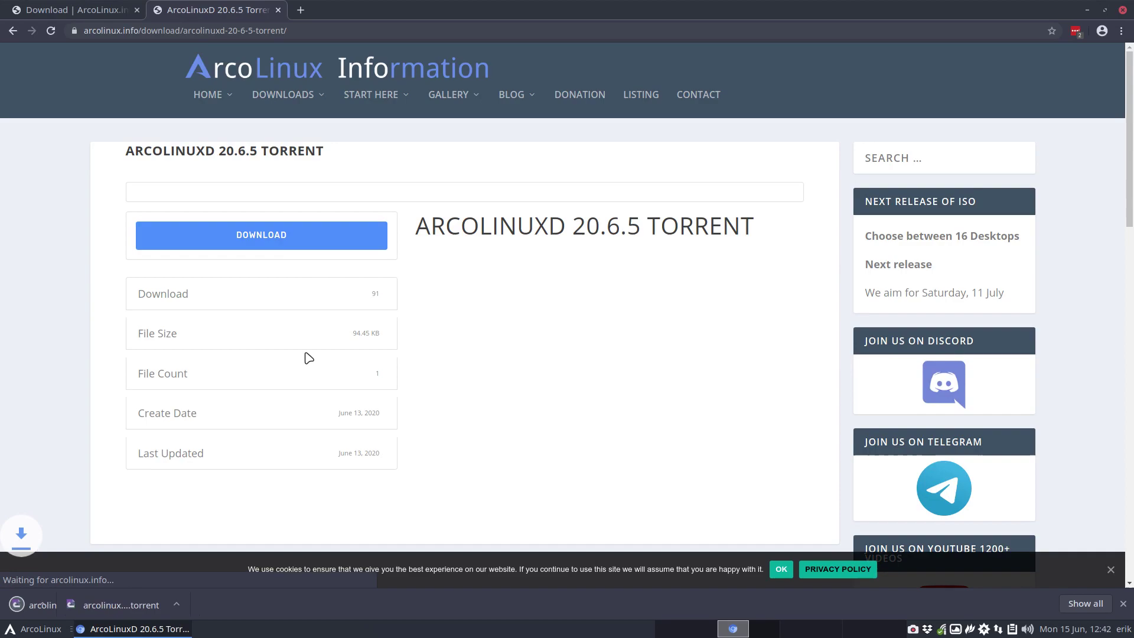
left_click(1122, 10)
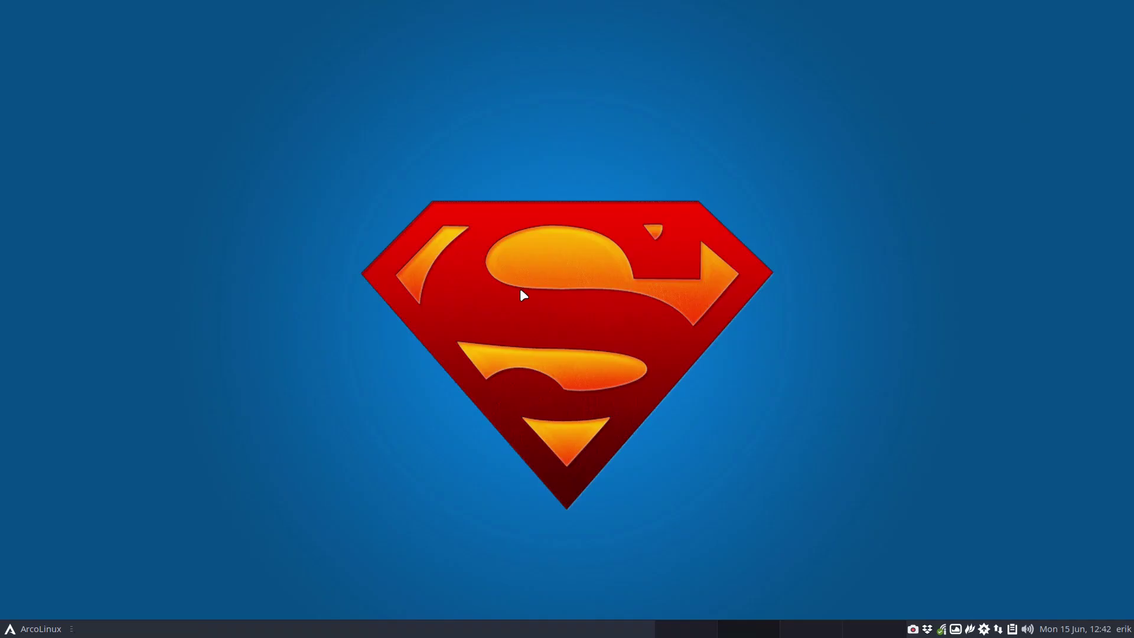
Step: Open the Downloads folder in Thunar and select arcolinuxd-v20.6.5.iso.torrent
key("ctrl+alt+f")
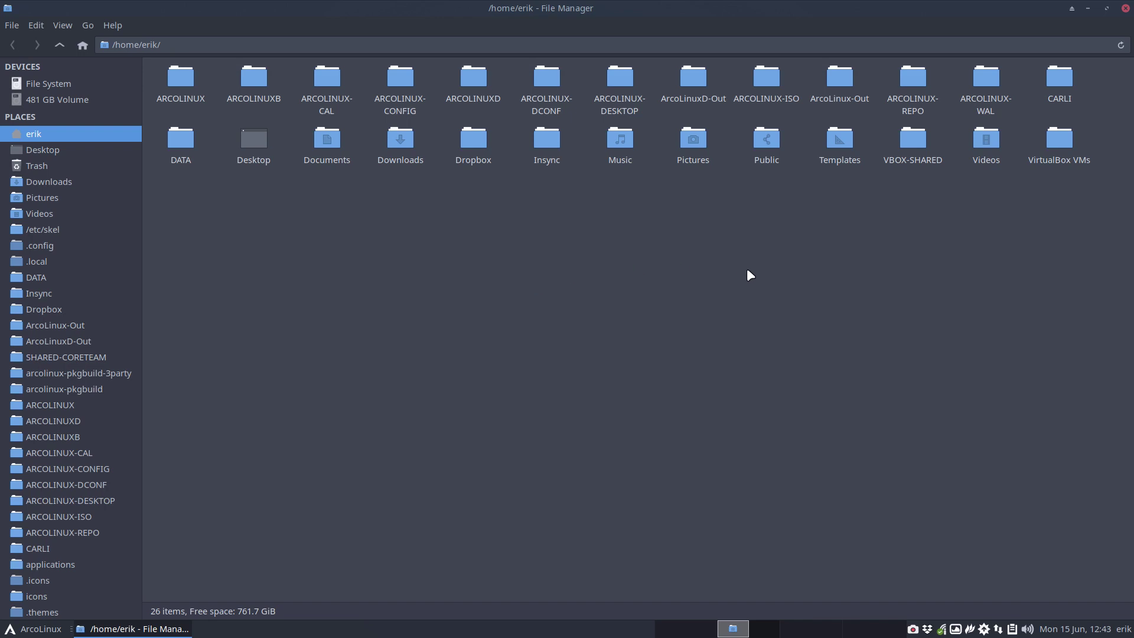
double_click(399, 140)
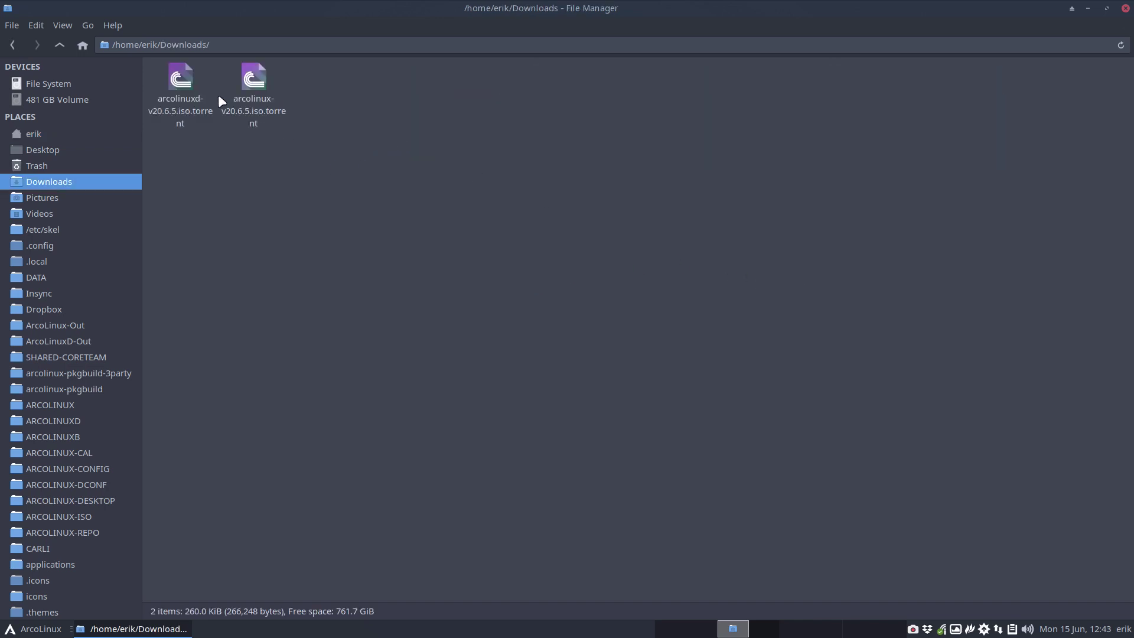
left_click(182, 79)
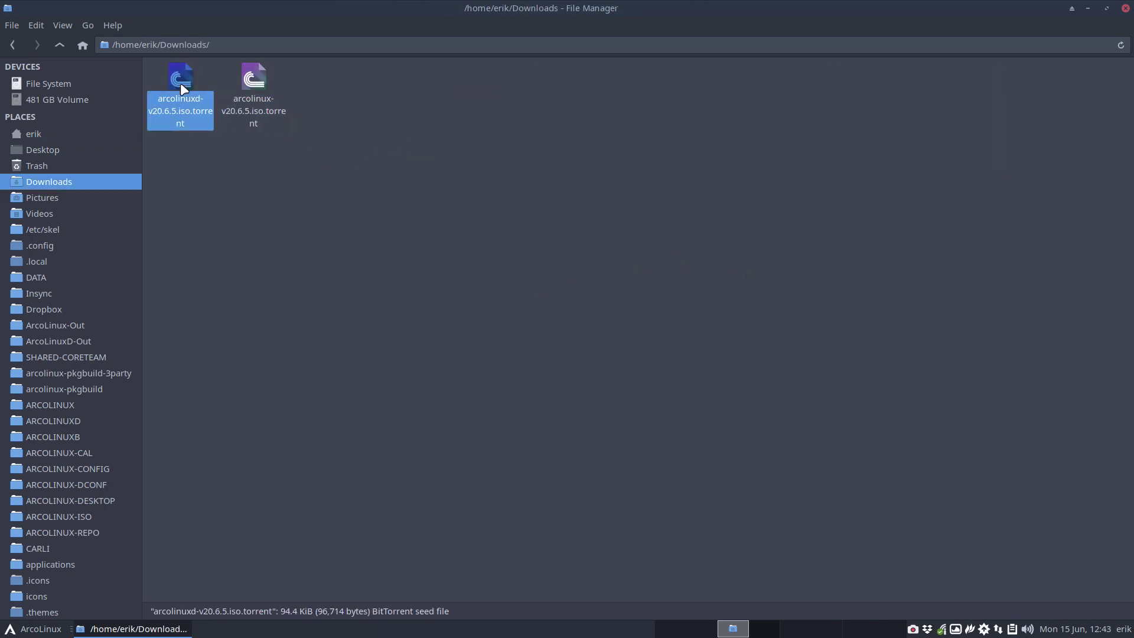
Step: Add arcolinuxd-v20.6.5.iso.torrent to qBittorrent, accepting the legal notice, and start it
double_click(180, 83)
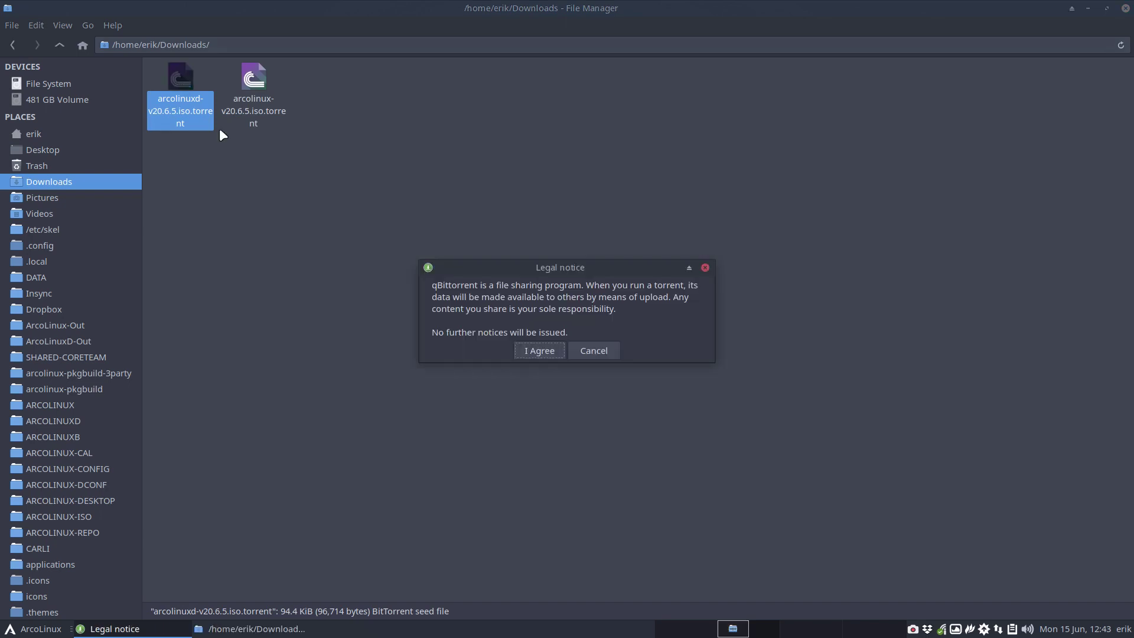
left_click(539, 351)
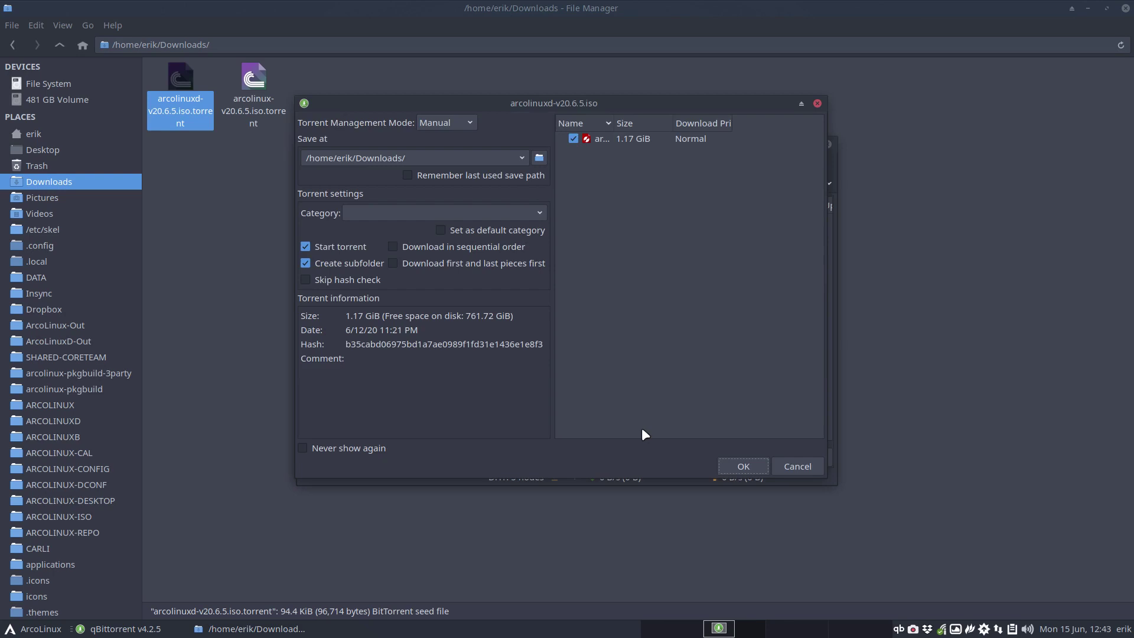
left_click(742, 466)
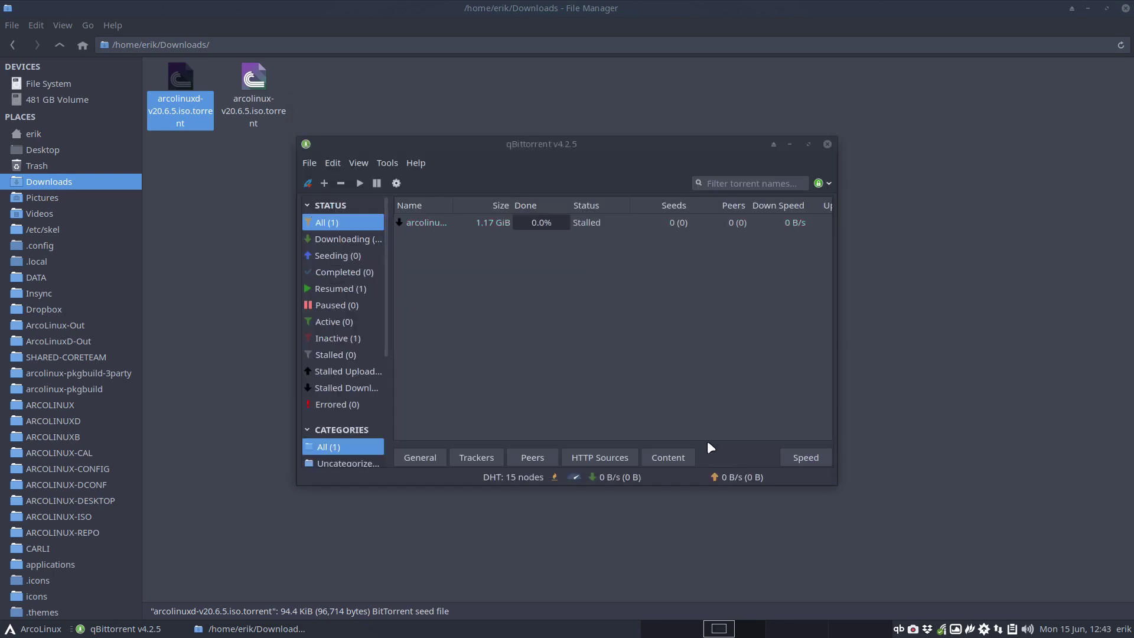
Step: Reposition the qBittorrent window and widen the Name column to show full torrent names
left_click_drag(587, 143, 830, 61)
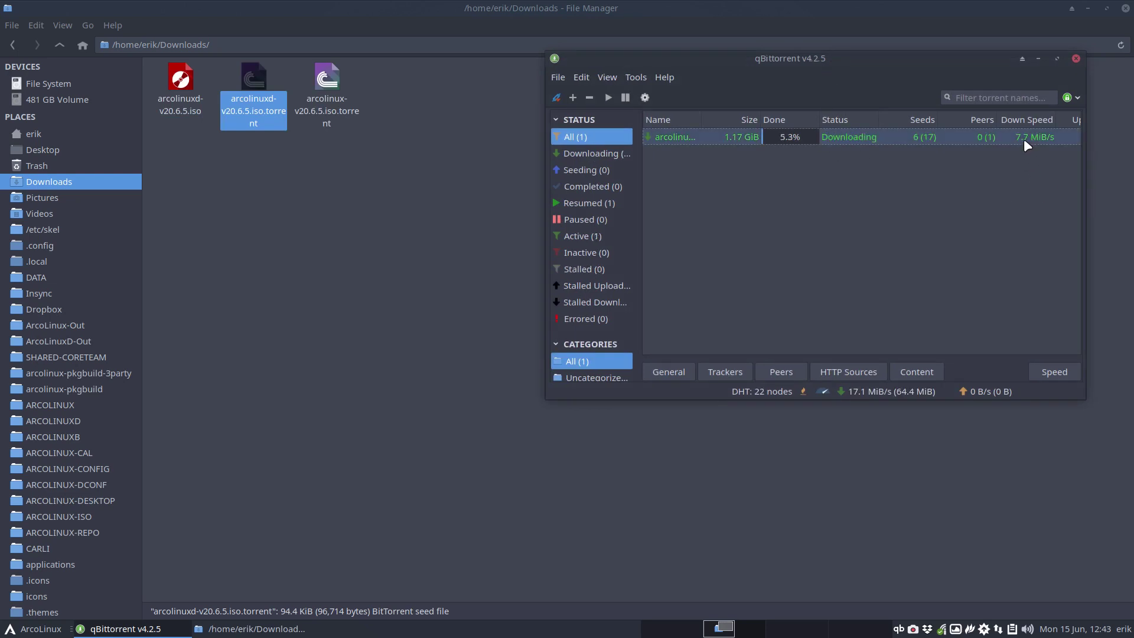
left_click_drag(949, 66, 880, 78)
left_click(963, 154)
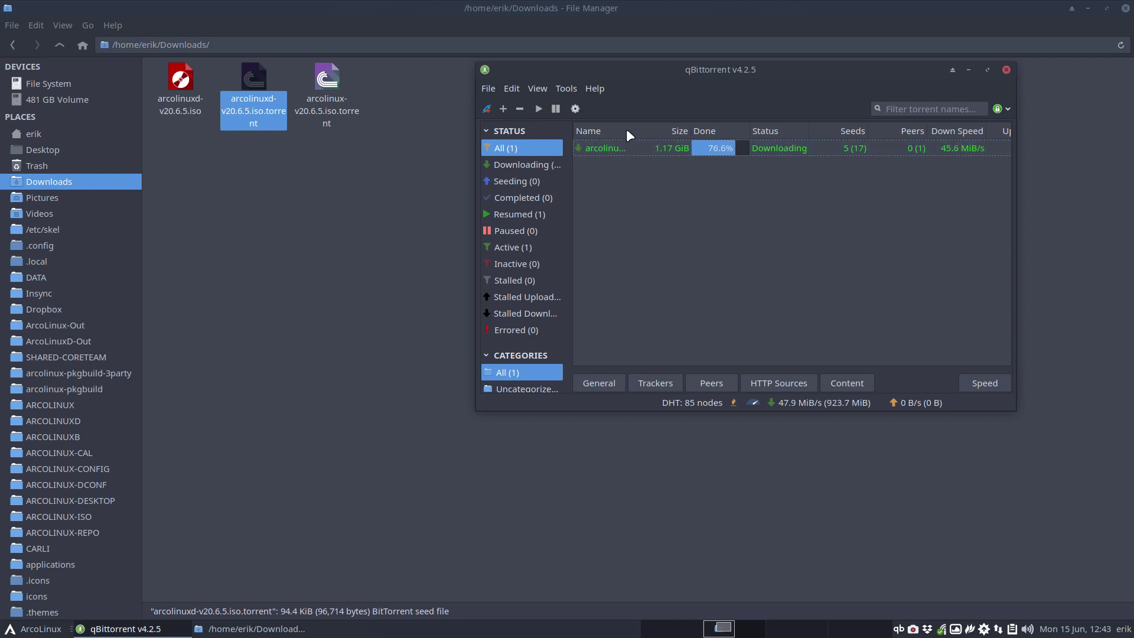
left_click_drag(631, 136, 688, 136)
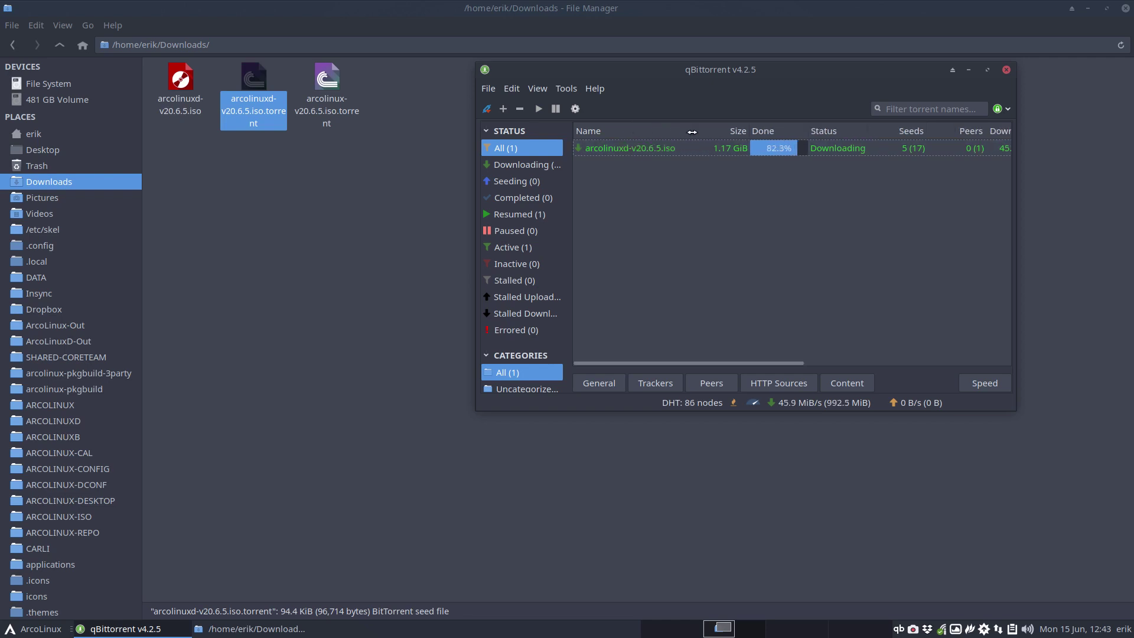
Step: Add and start the arcolinux-v20.6.5.iso torrent, then minimize the file manager
double_click(313, 79)
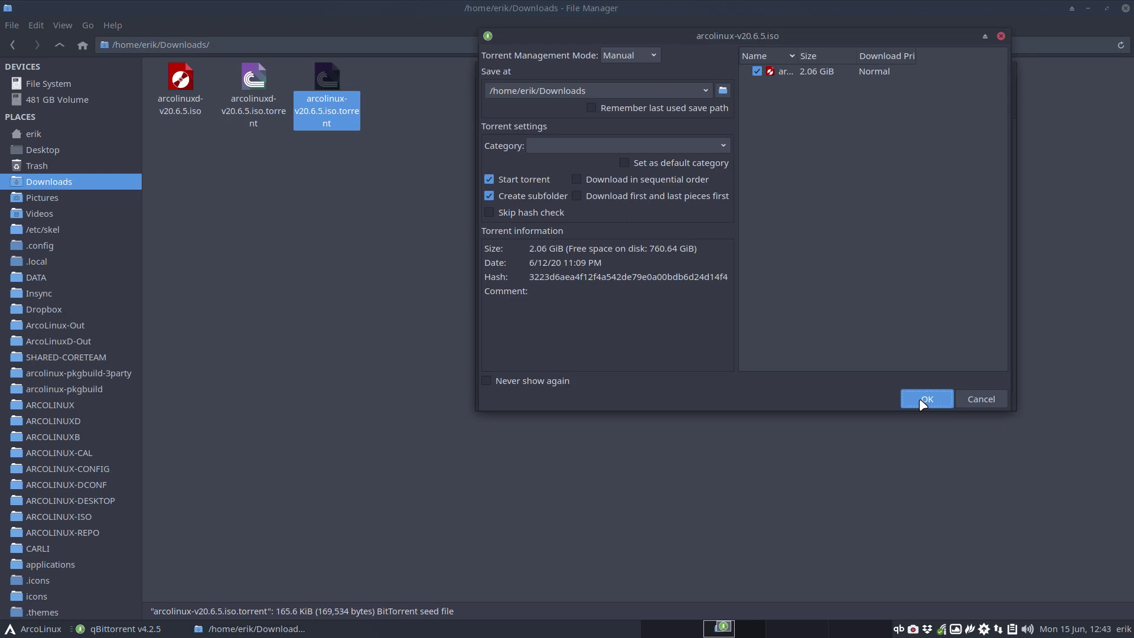
left_click(926, 399)
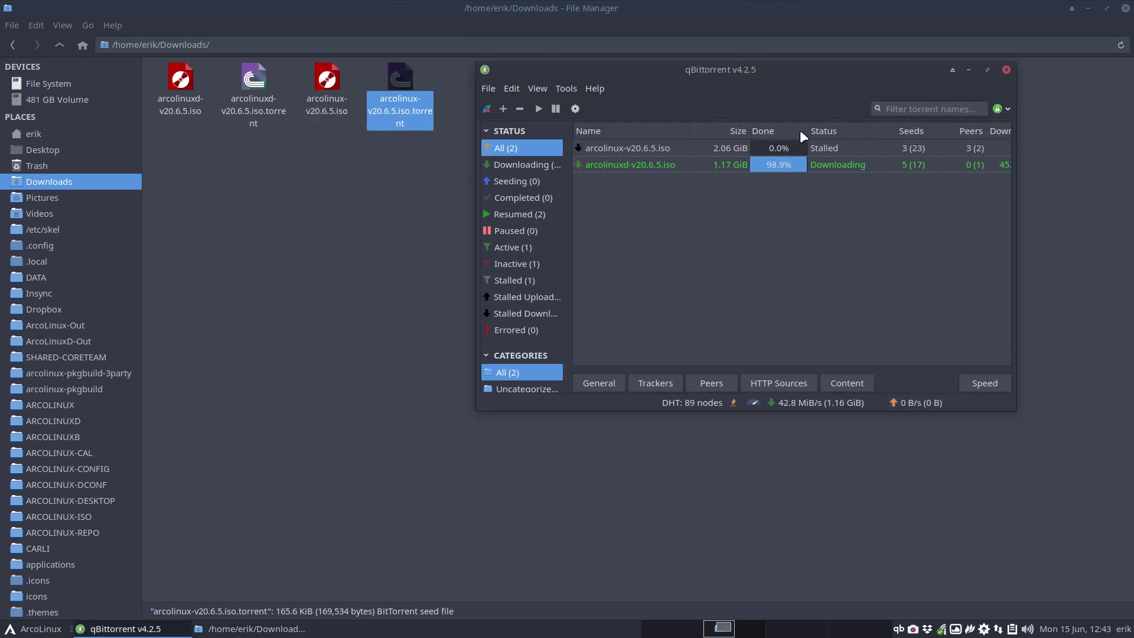
left_click_drag(843, 71, 814, 137)
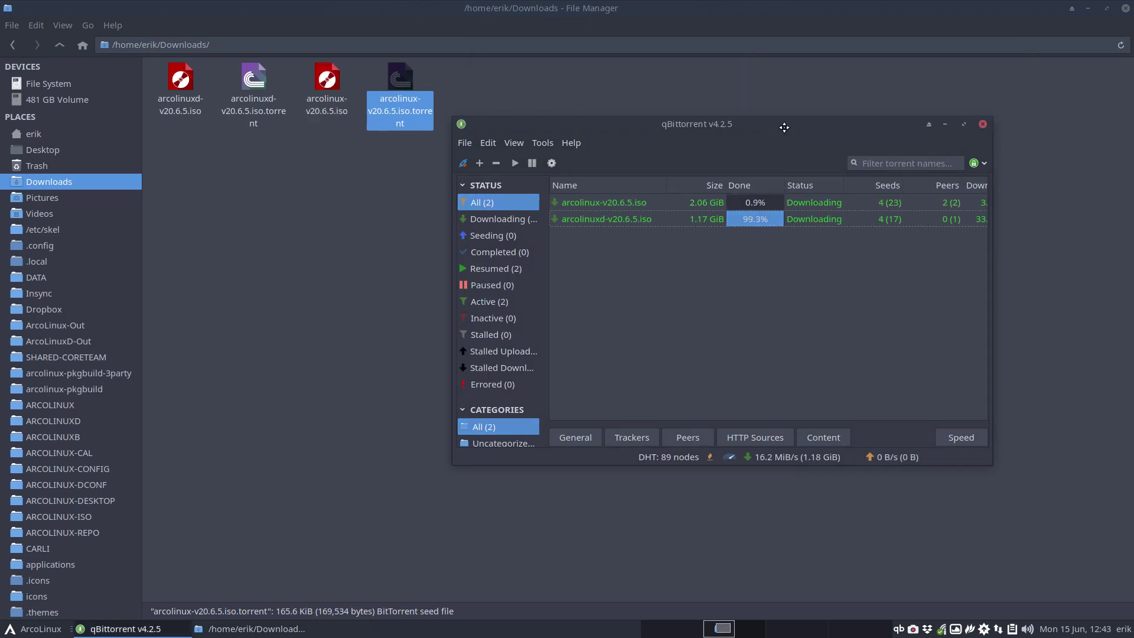
left_click(1087, 9)
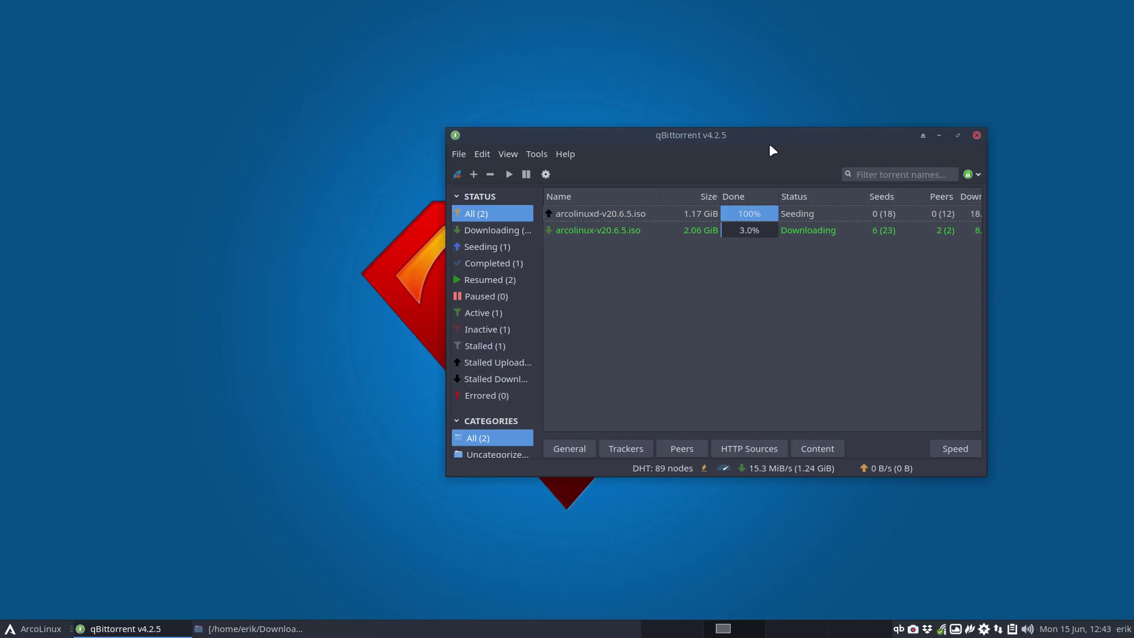
Step: Reposition qBittorrent and widen its window to reveal more torrent columns
left_click_drag(769, 143, 585, 68)
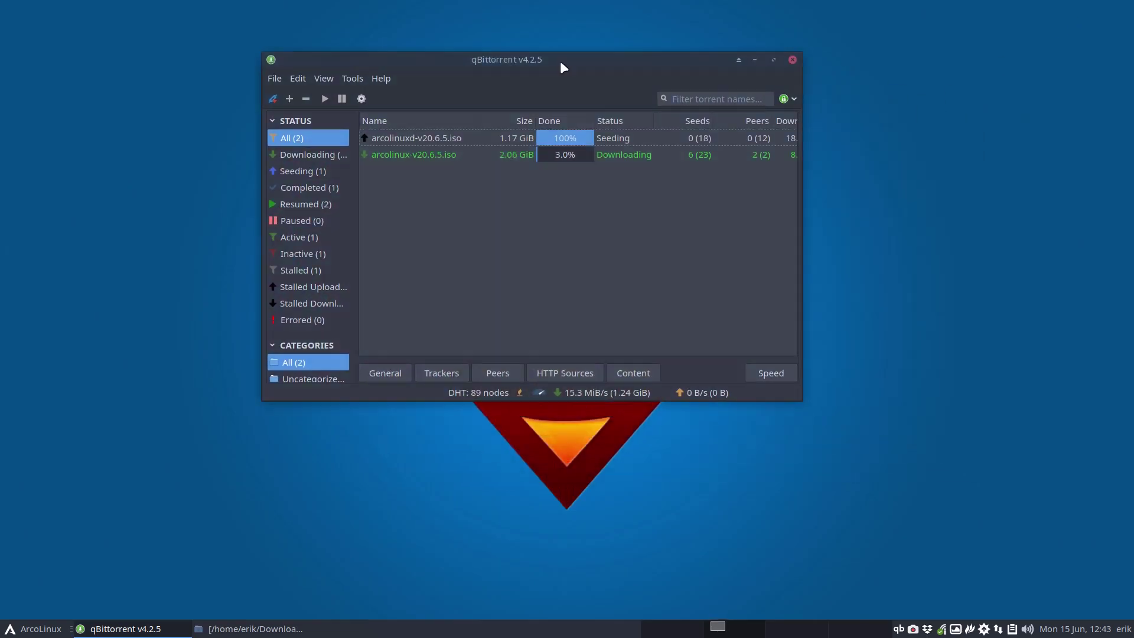
left_click(619, 137)
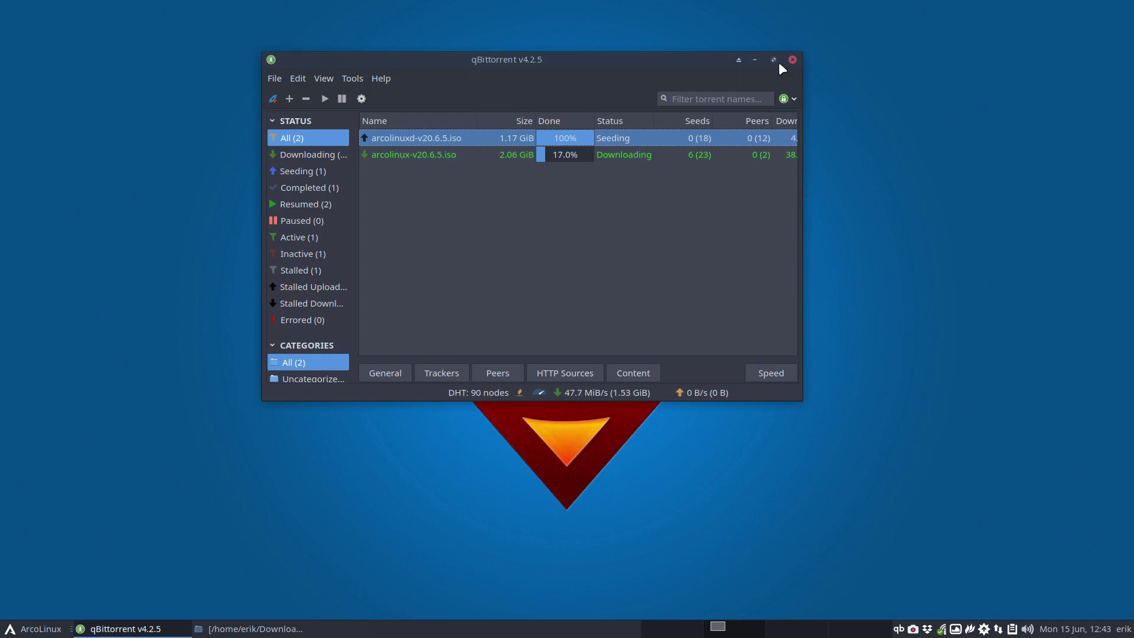
left_click_drag(801, 101, 1080, 171)
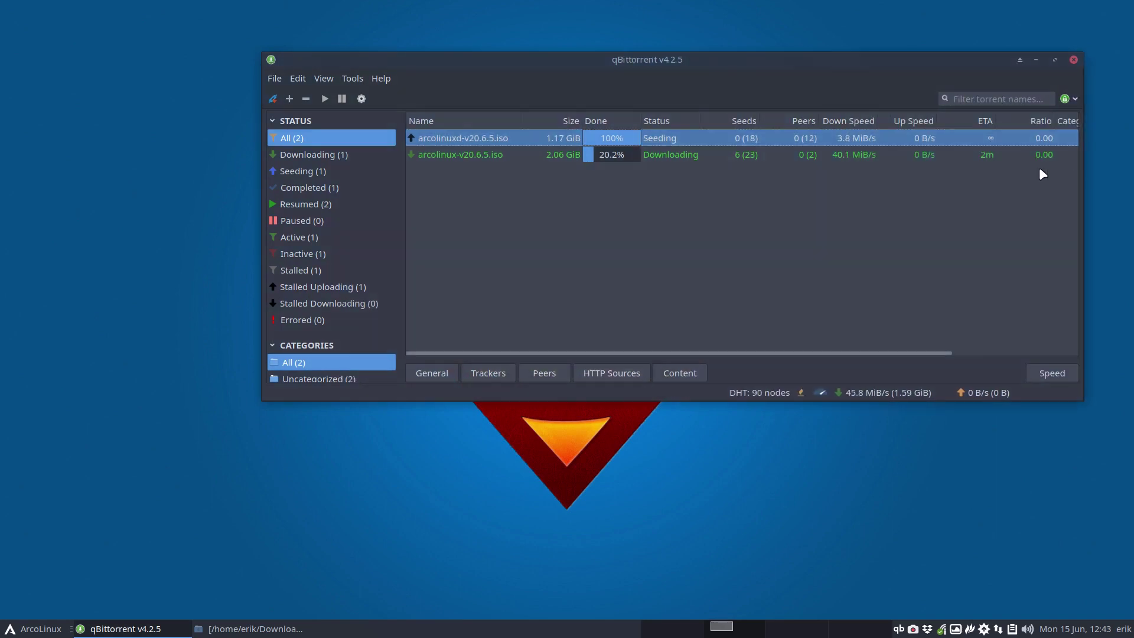
left_click_drag(762, 63, 725, 87)
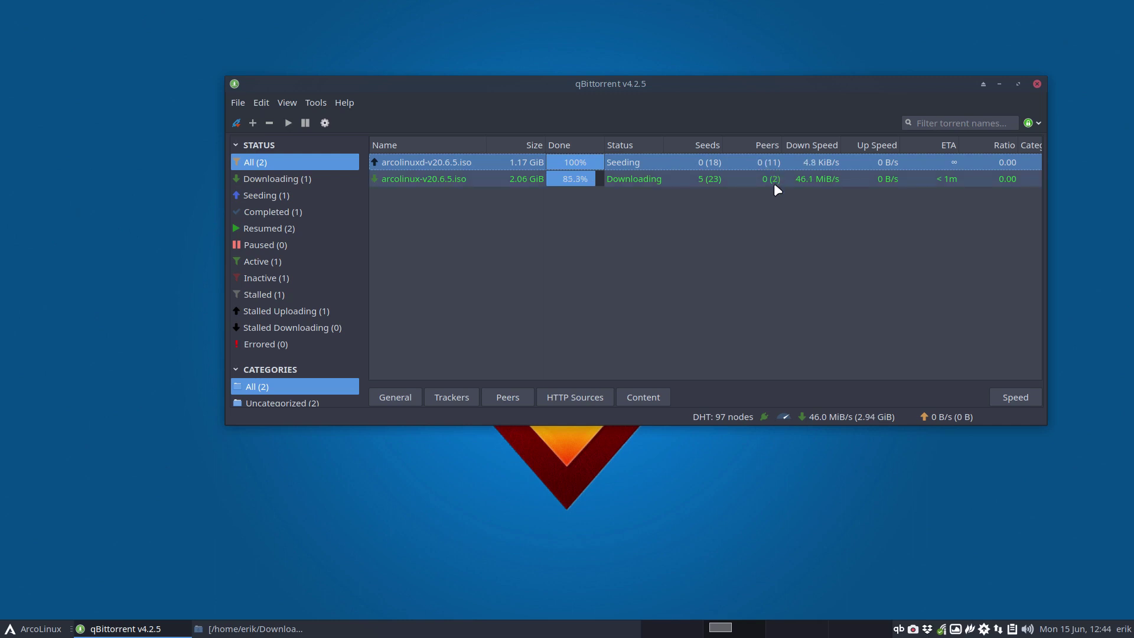
Step: View arcolinuxd's Trackers, Peers and General details, then collapse the details panel and deselect it
left_click(455, 401)
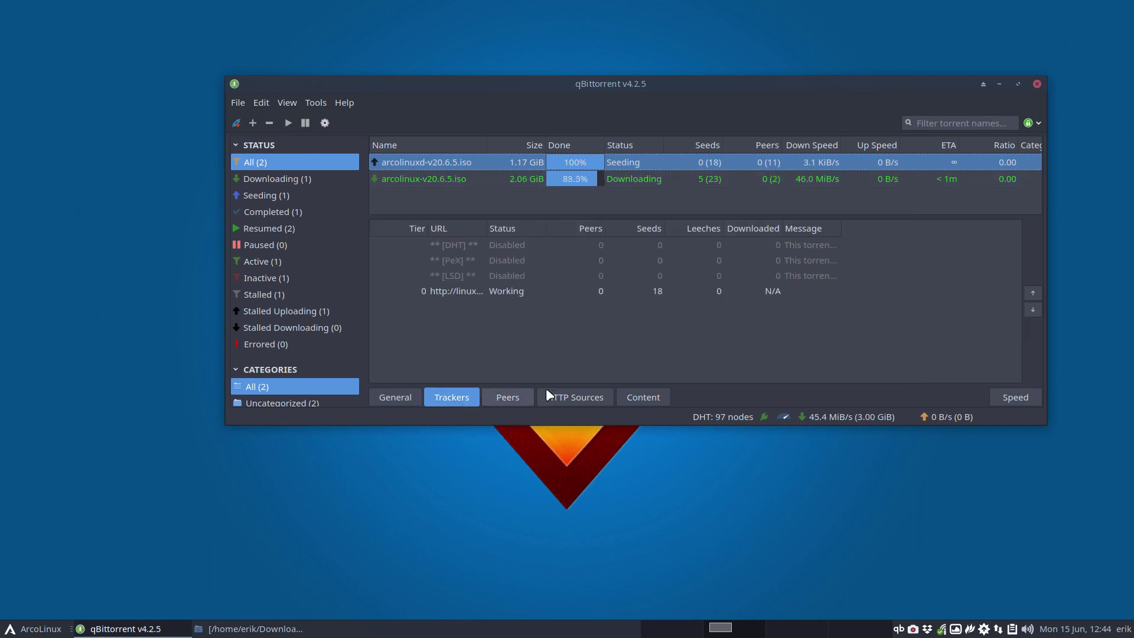
left_click(509, 397)
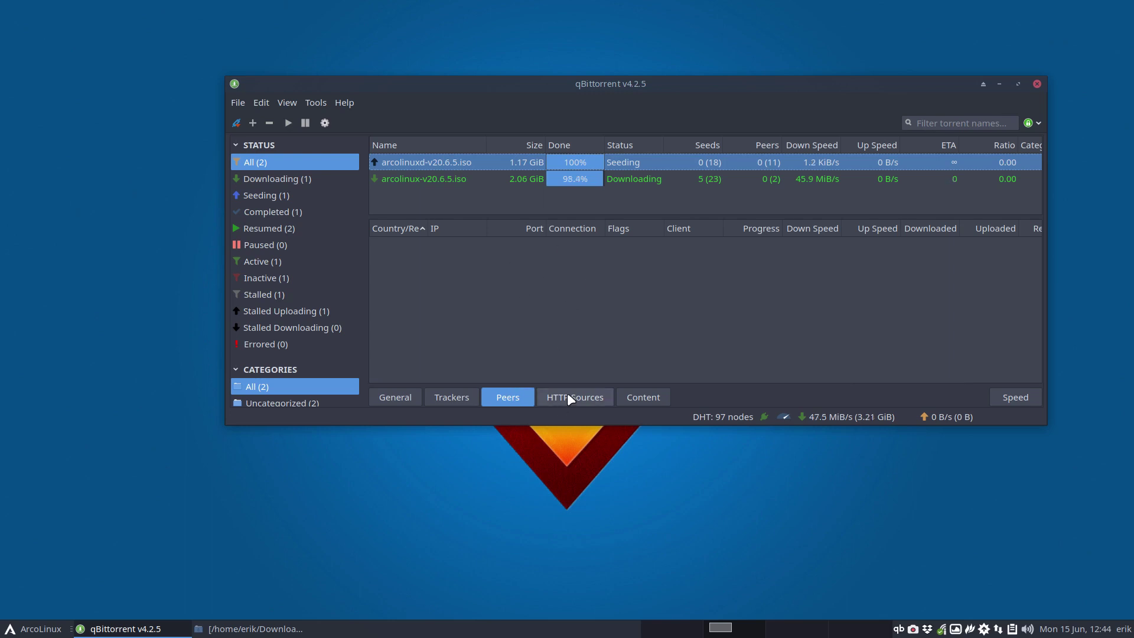
left_click(393, 396)
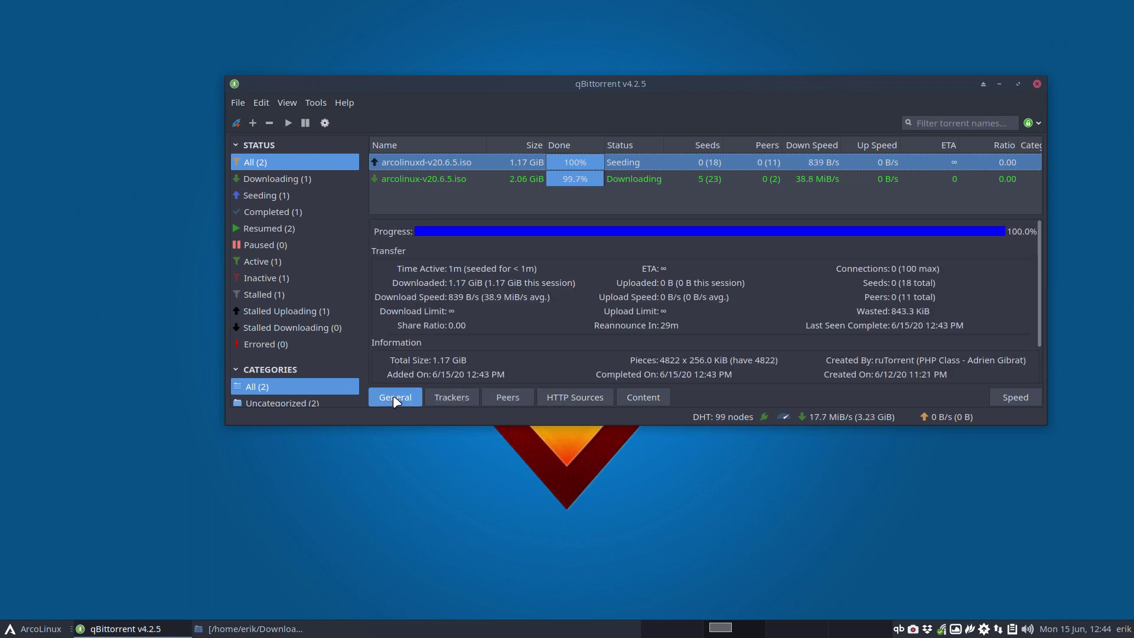
left_click(471, 397)
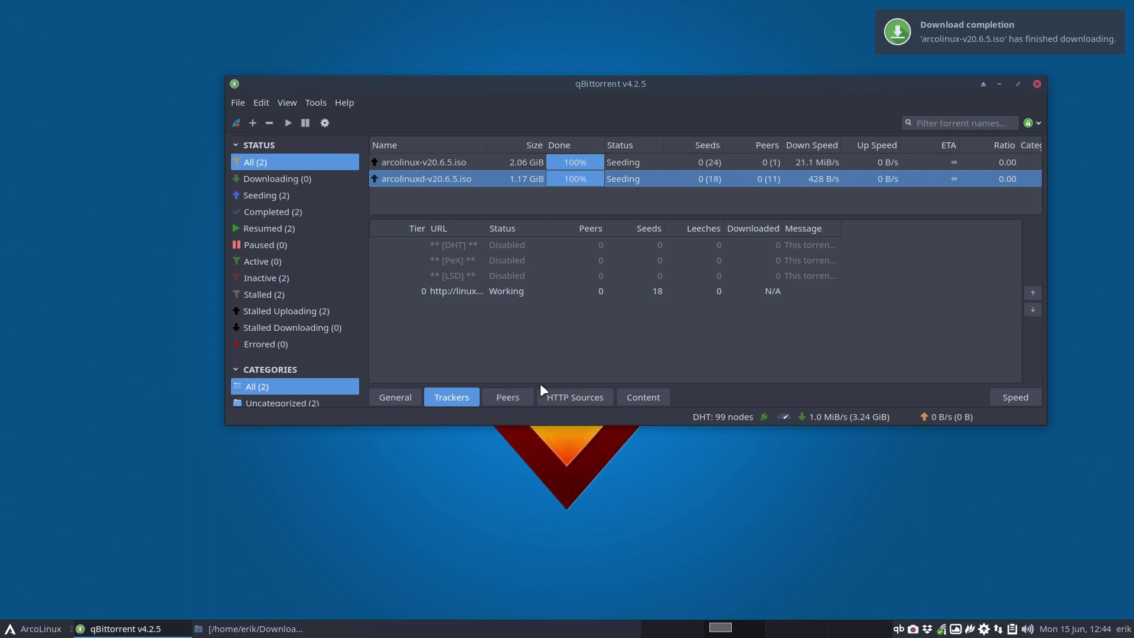
left_click(459, 395)
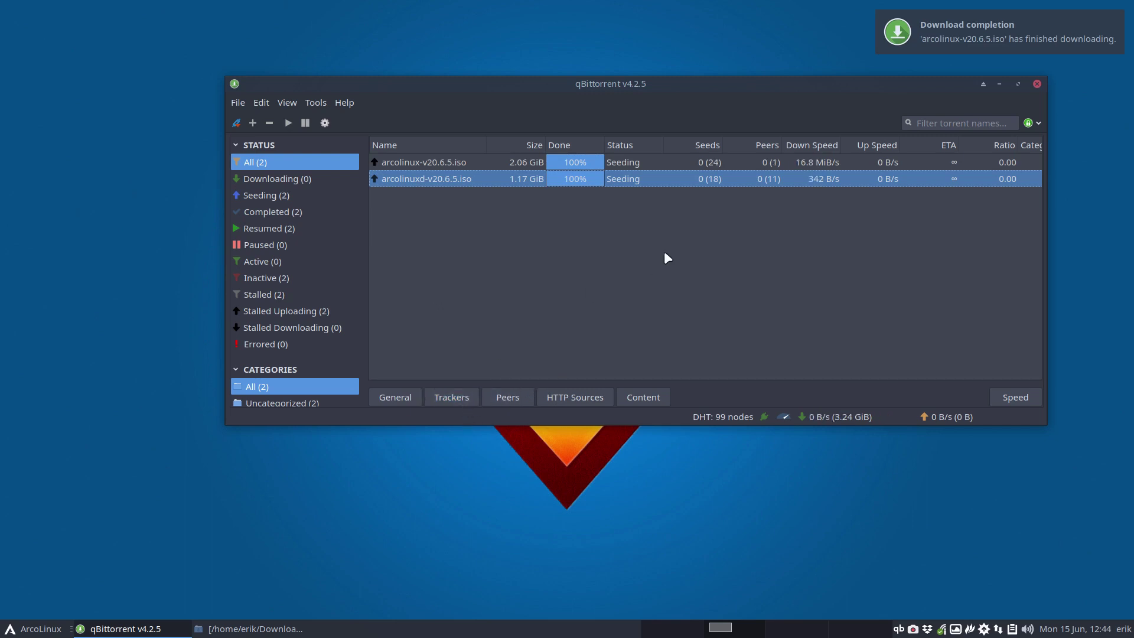
left_click(653, 210)
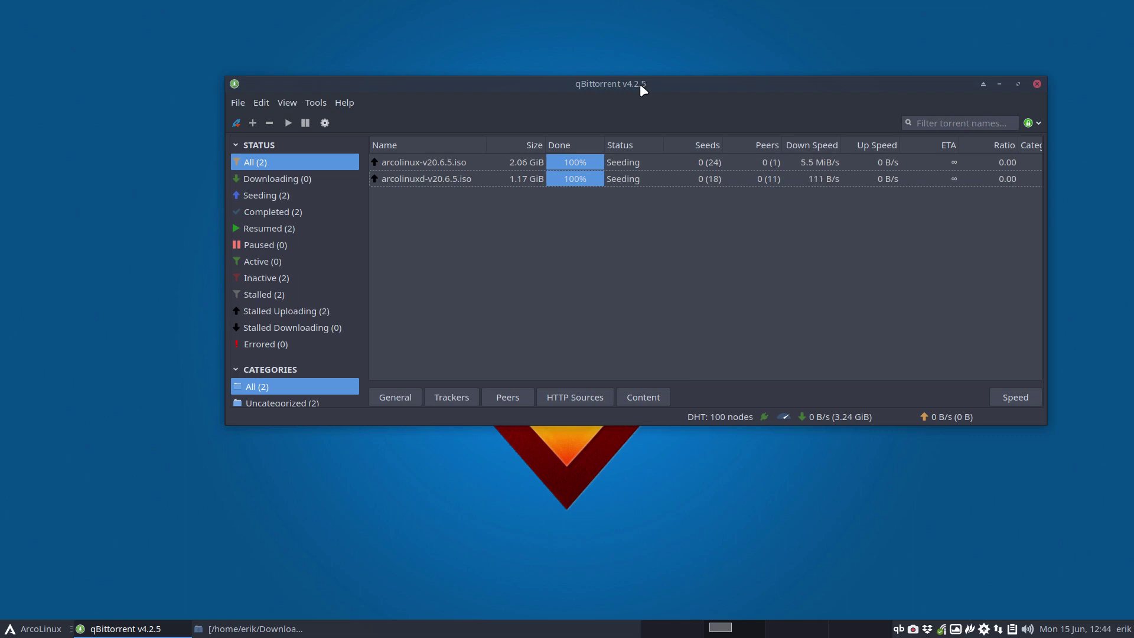
key("F12")
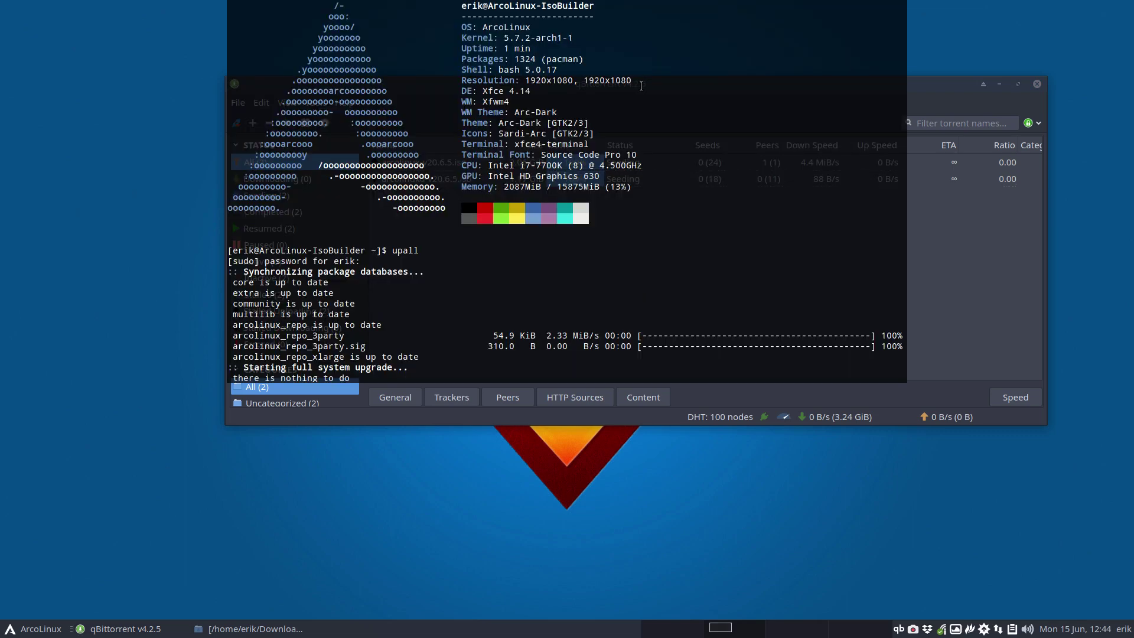
type("yay tror")
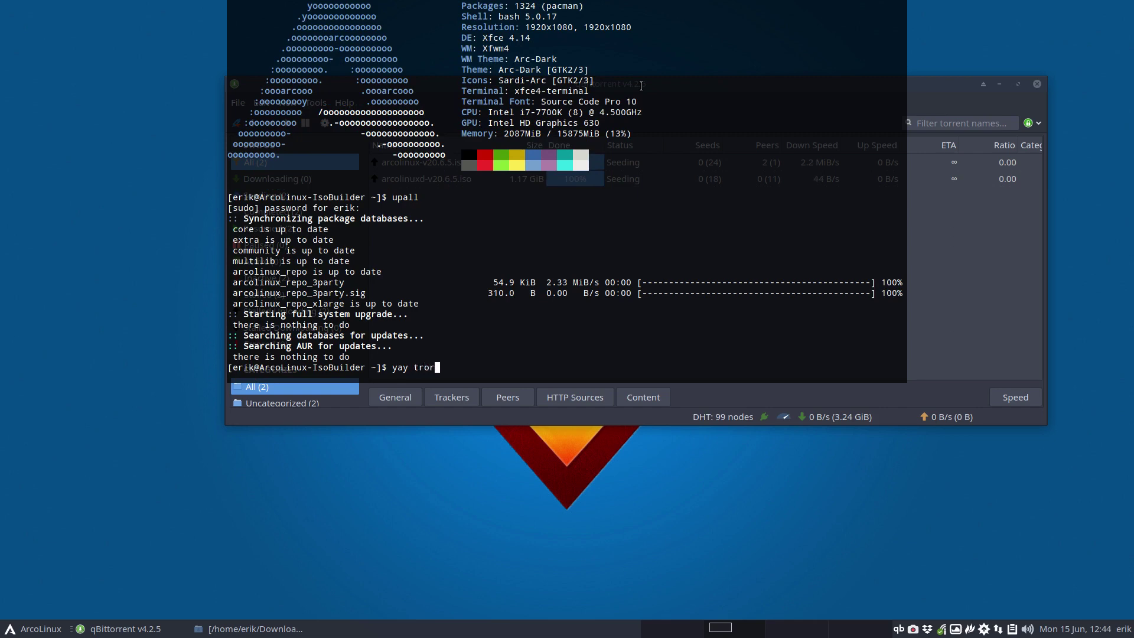
key("BackSpace")
type("orrent")
key("Return")
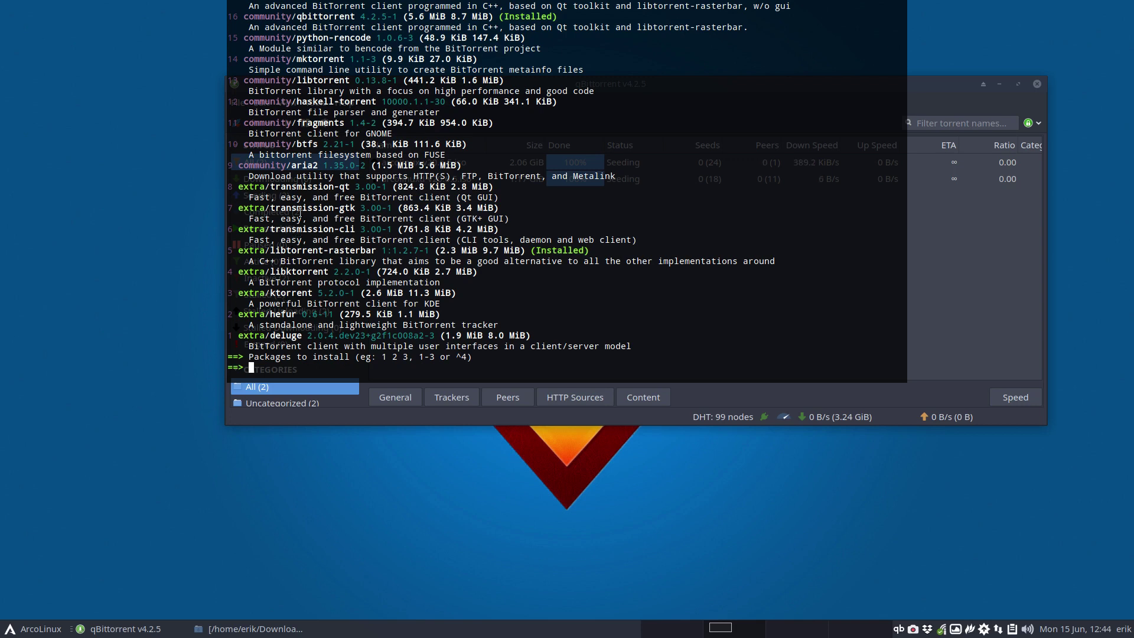
scroll(299, 201, "up", 3)
scroll(315, 204, "up", 2)
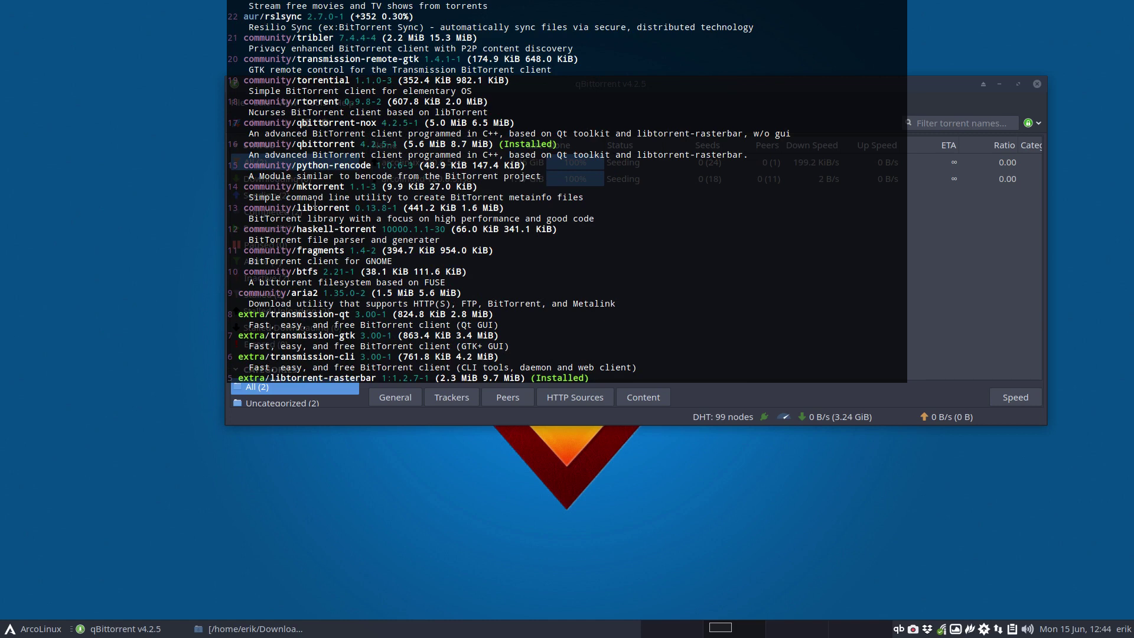
scroll(315, 204, "up", 3)
scroll(315, 204, "up", 4)
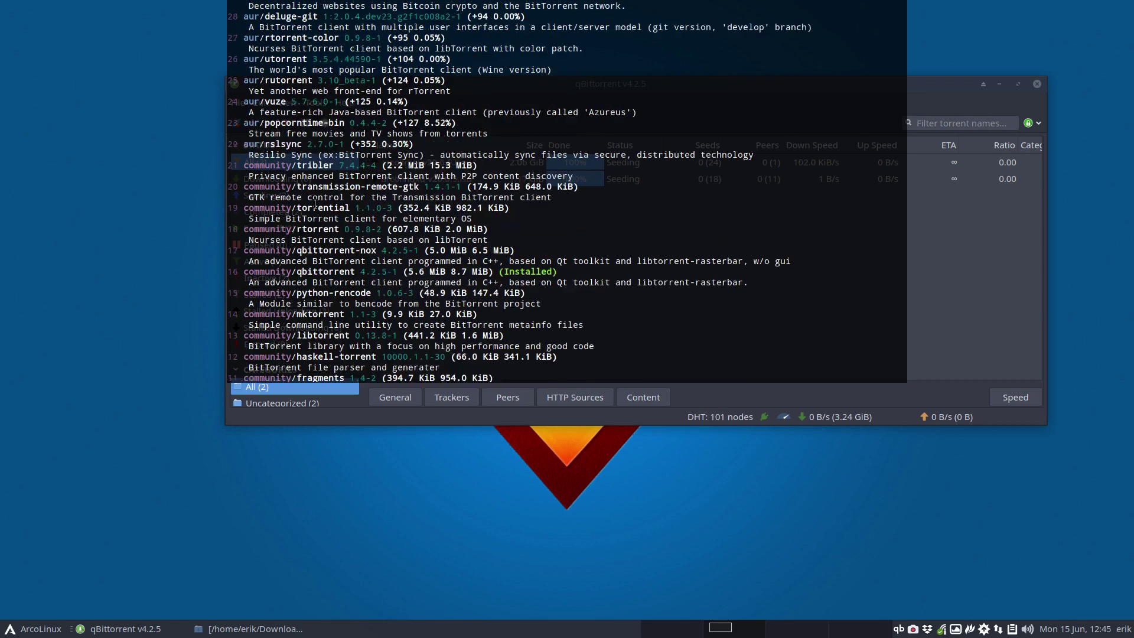
scroll(315, 204, "up", 2)
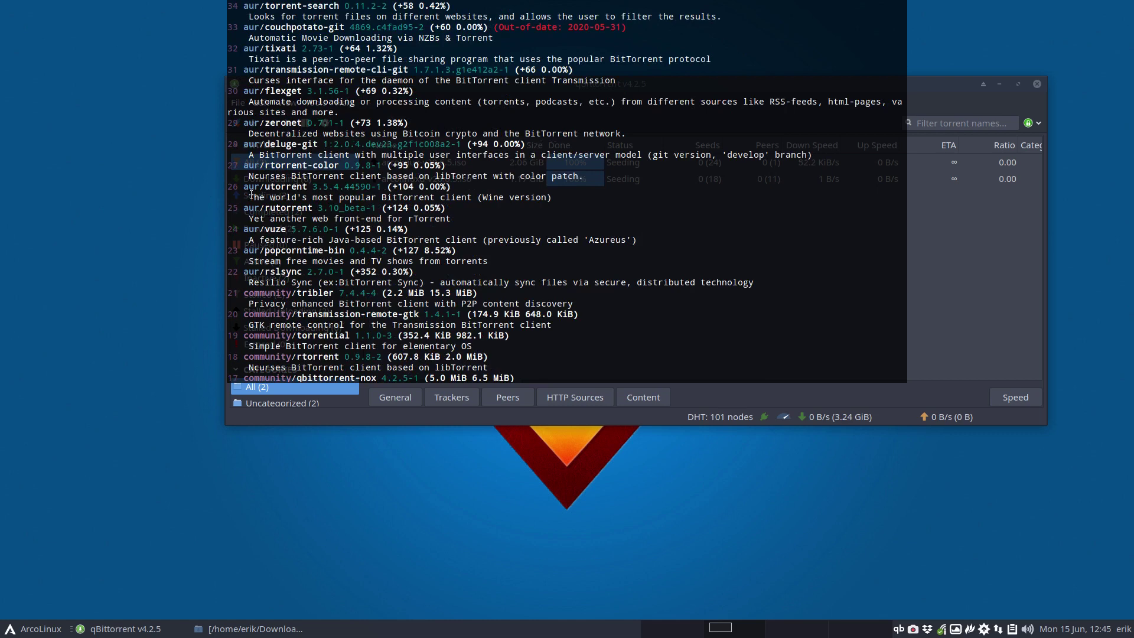
scroll(252, 195, "up", 2)
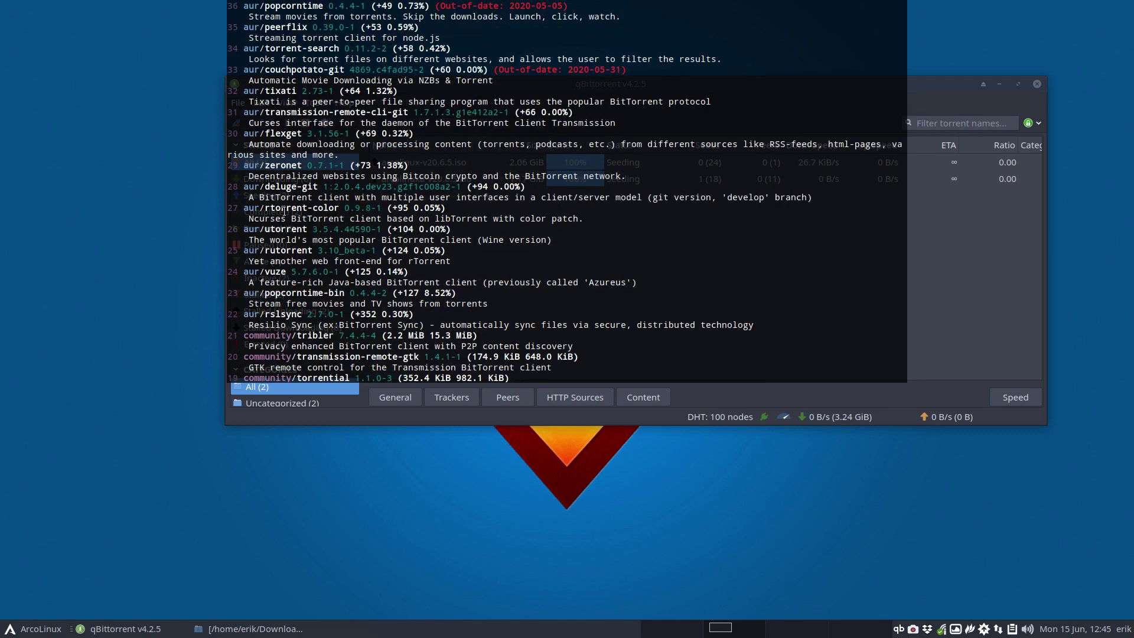
scroll(284, 211, "up", 4)
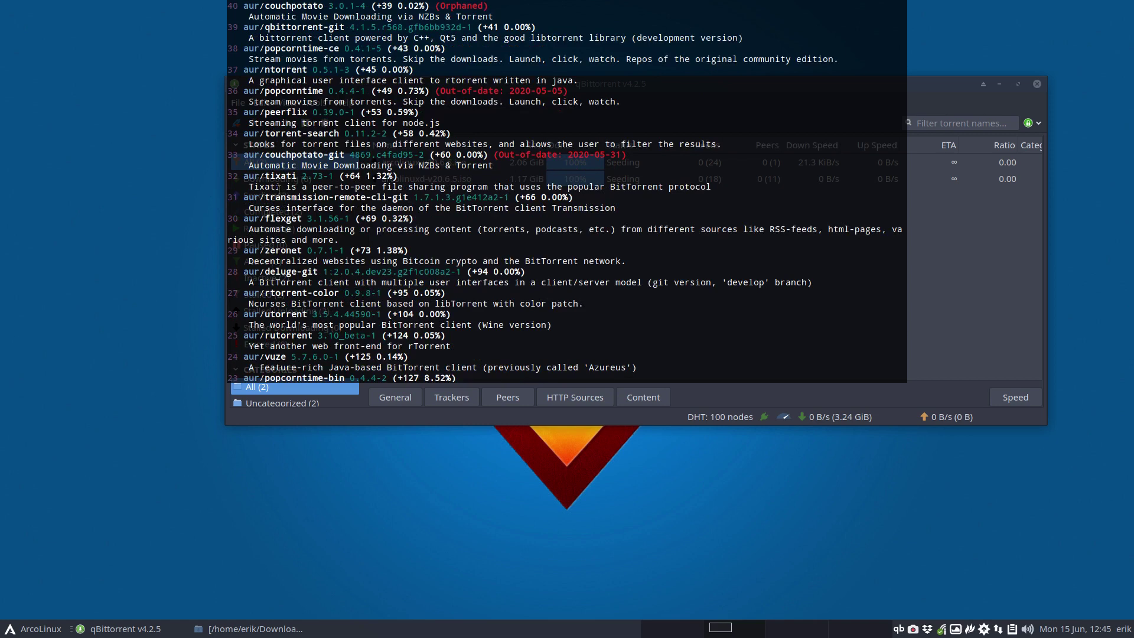
double_click(278, 176)
scroll(368, 263, "up", 4)
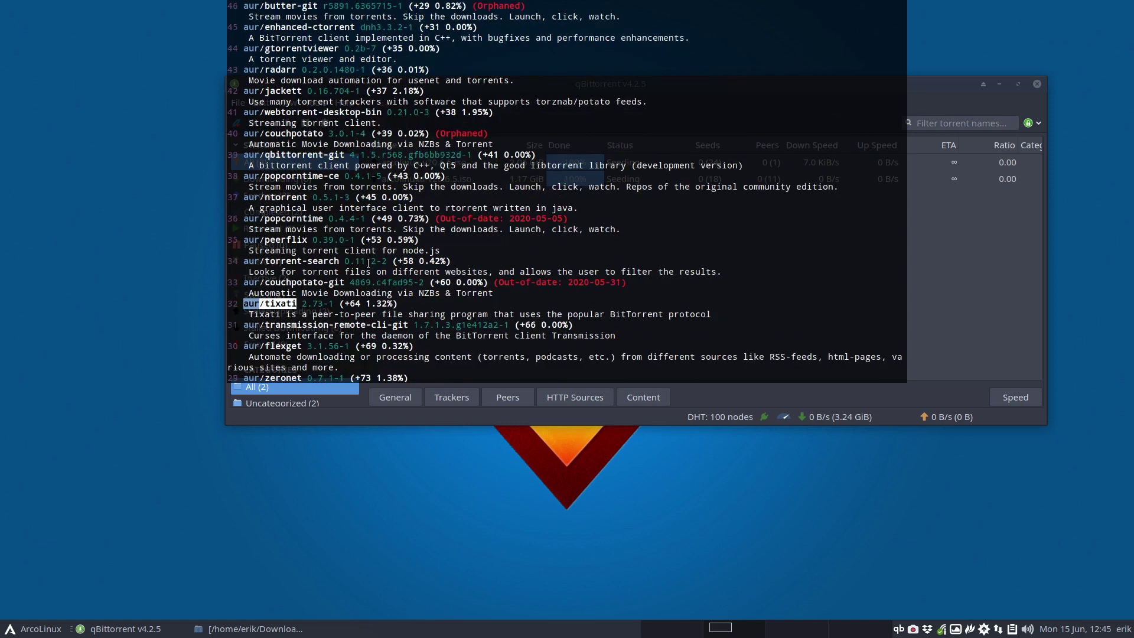
key("F12")
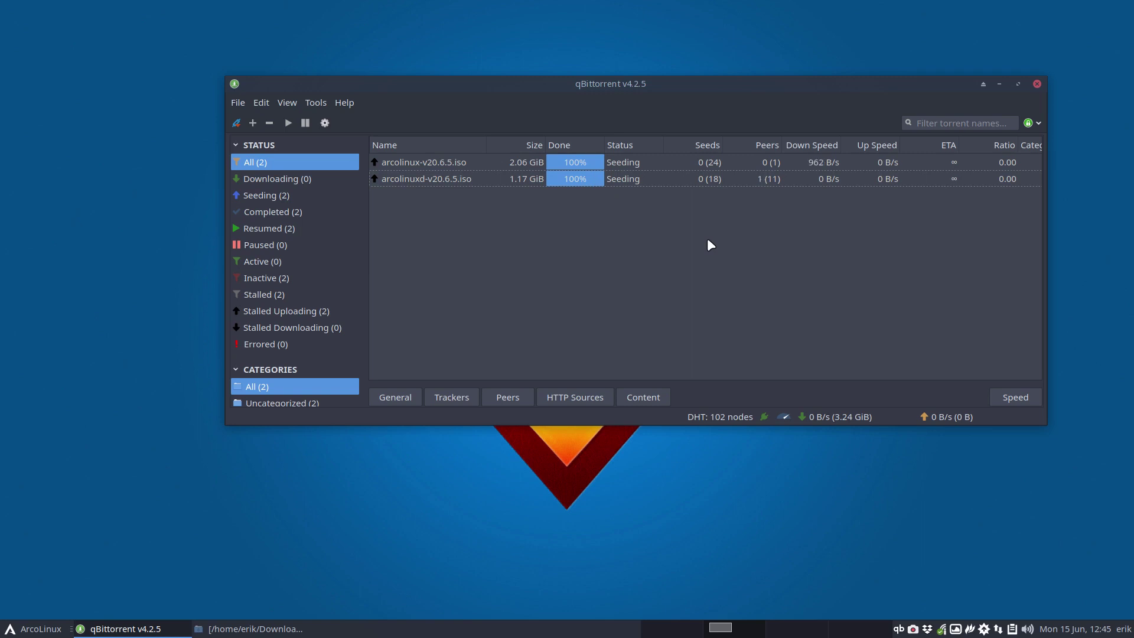
Step: Maximize qBittorrent, add an Uploaded column, and sort torrents by it
left_click(1018, 84)
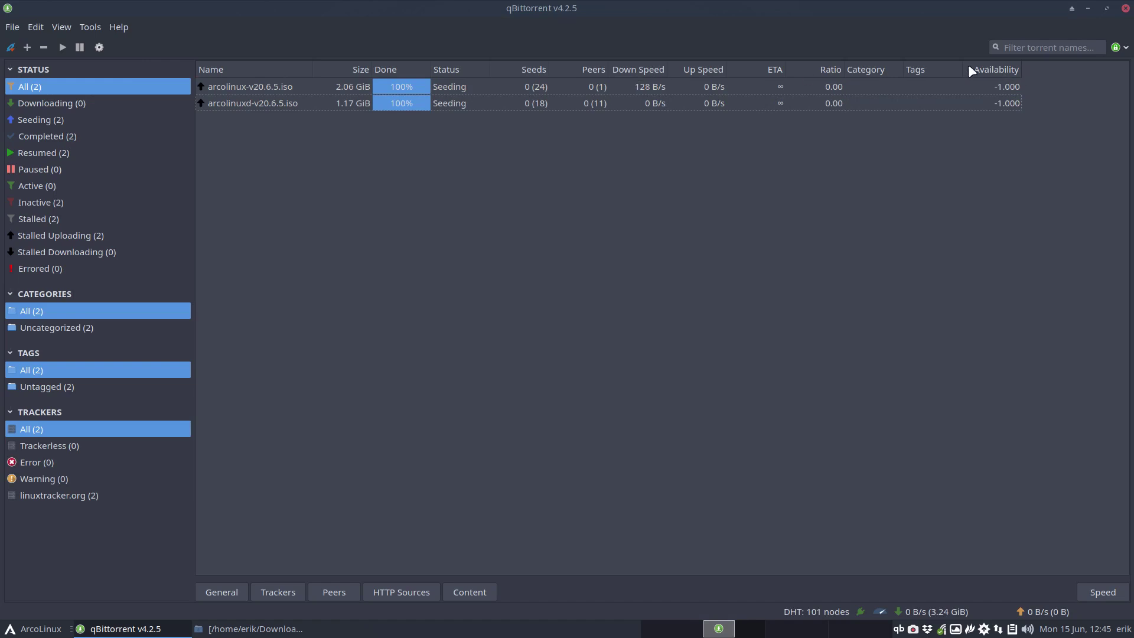
right_click(944, 67)
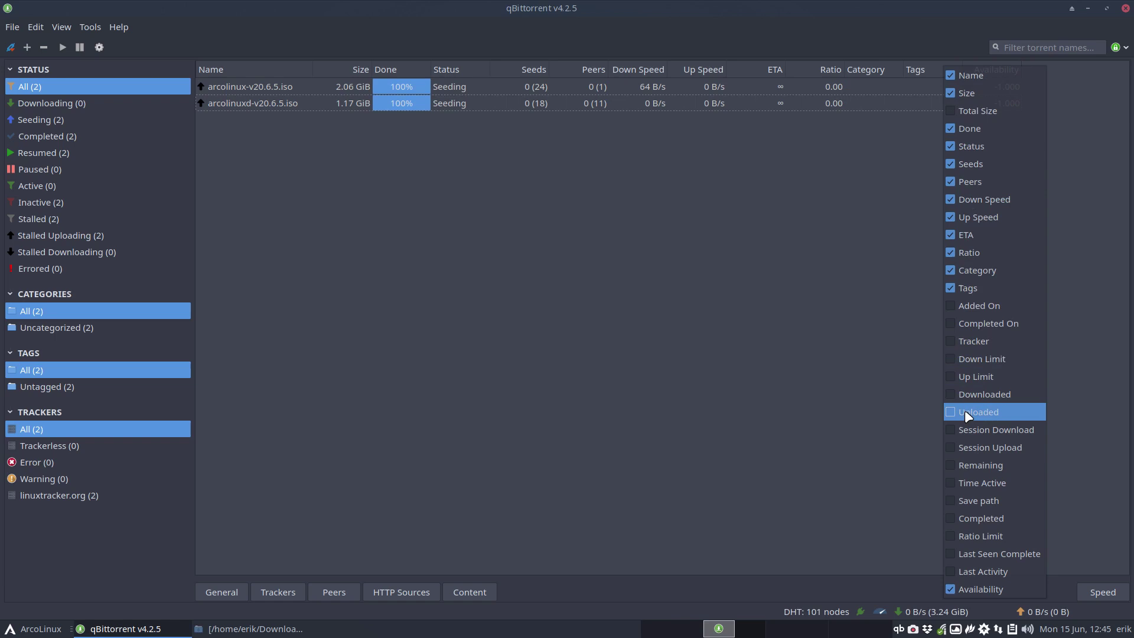
left_click(949, 413)
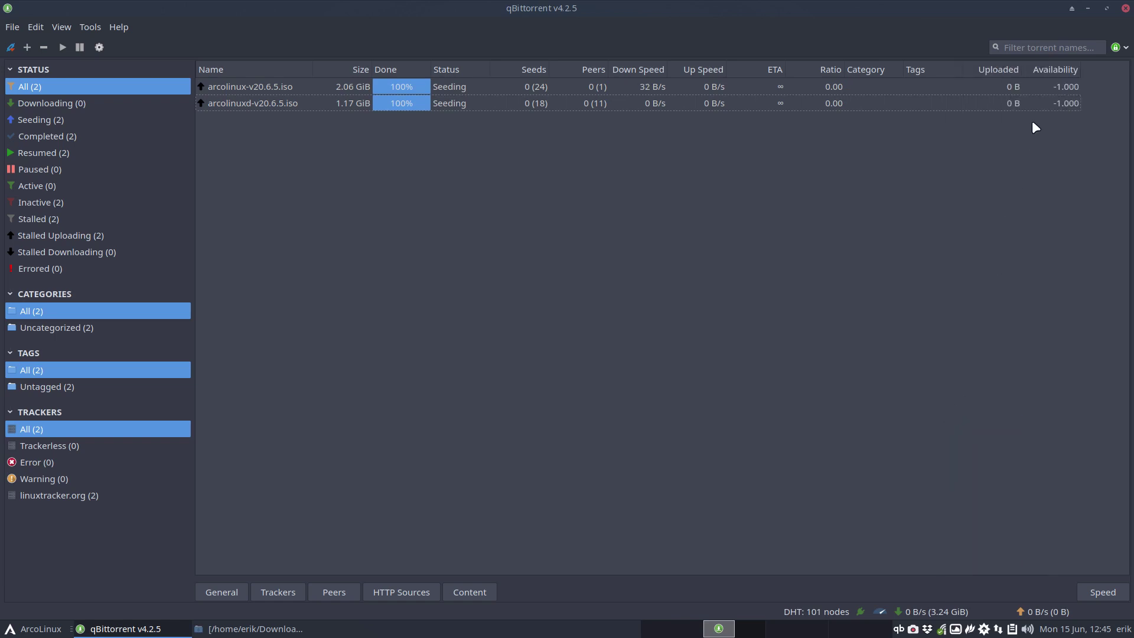
left_click(992, 70)
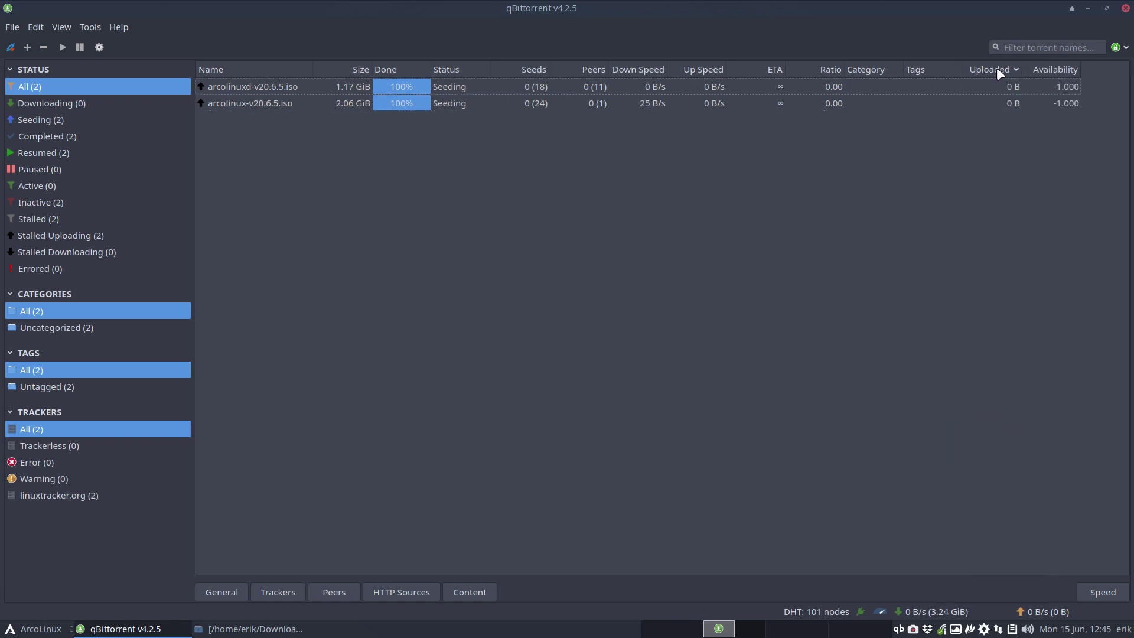
Step: Move the Uploaded column to the leftmost position, ahead of Name
left_click_drag(543, 73, 534, 76)
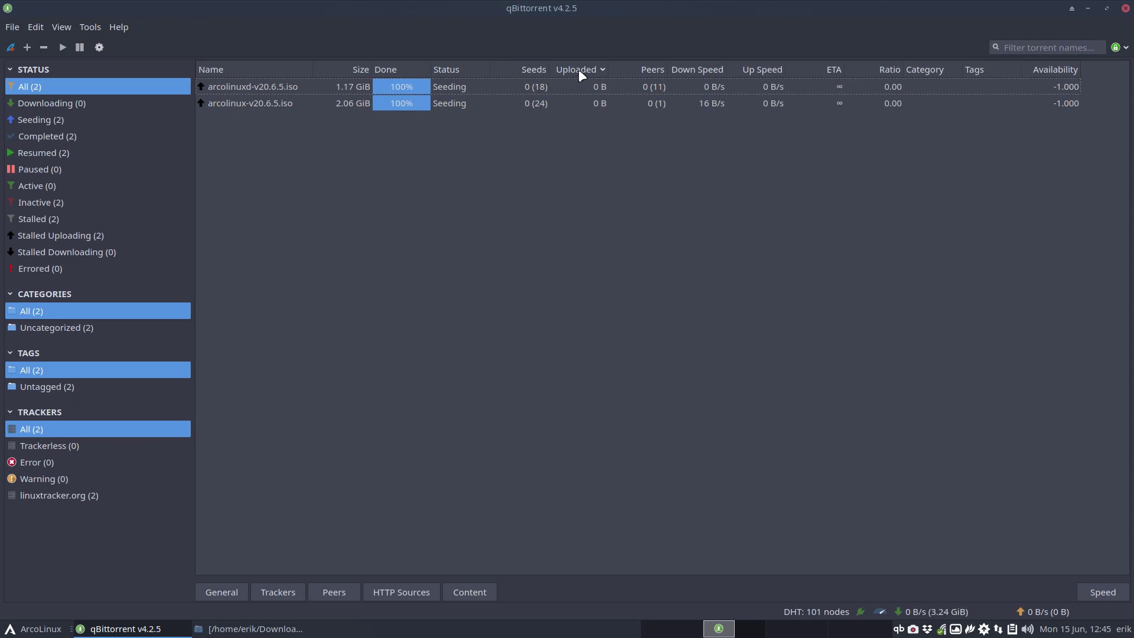
left_click_drag(319, 76, 335, 77)
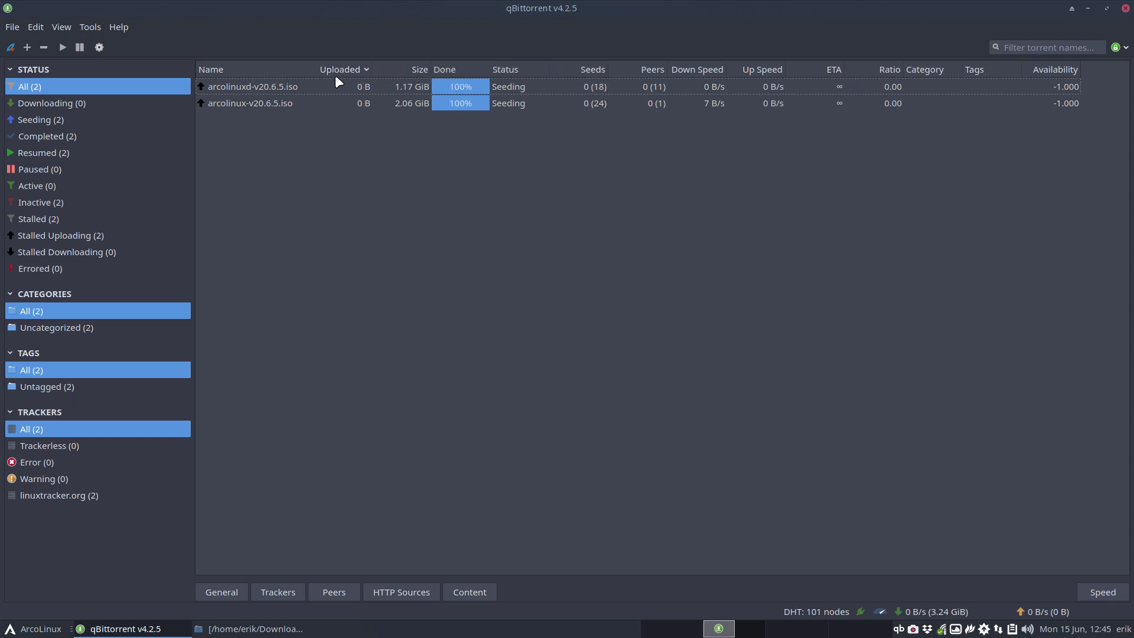
left_click_drag(234, 64, 234, 70)
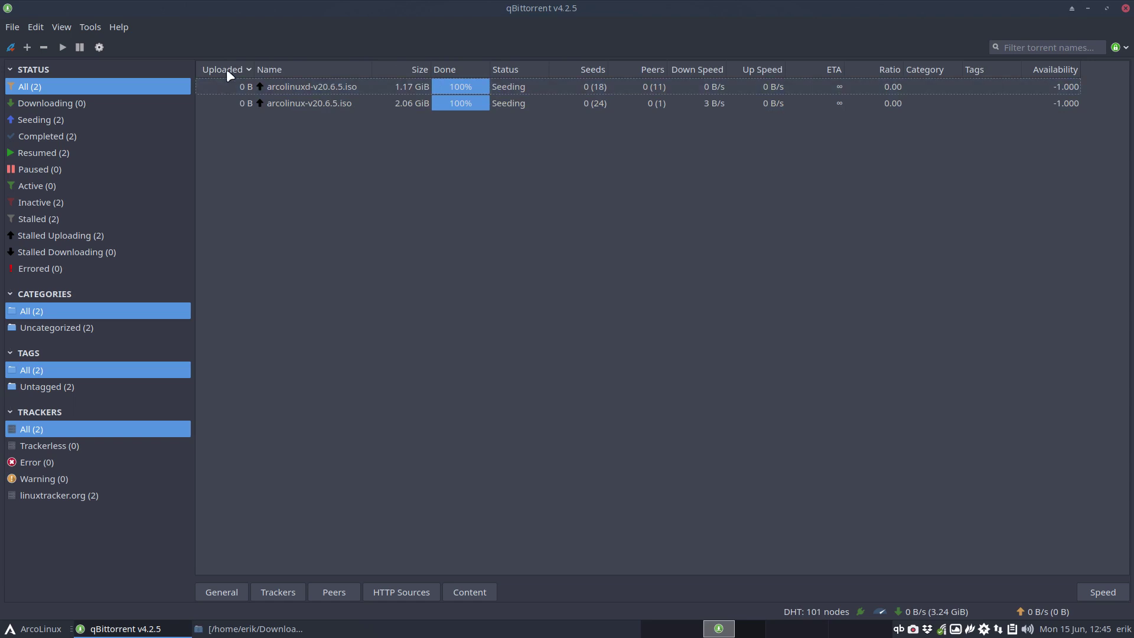
right_click(861, 69)
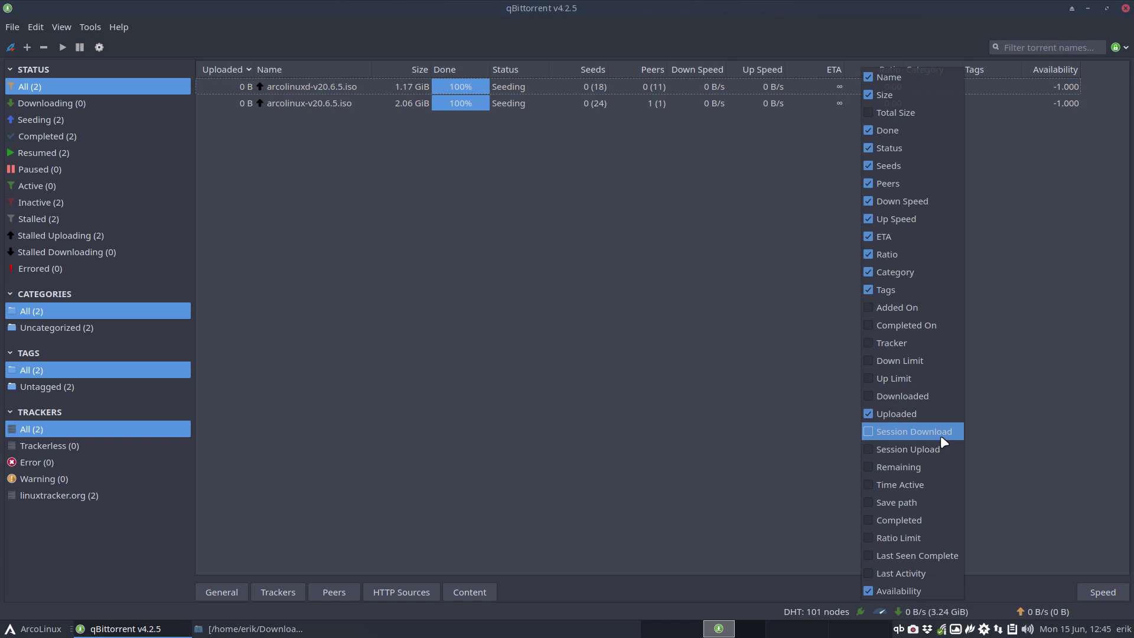
left_click(885, 448)
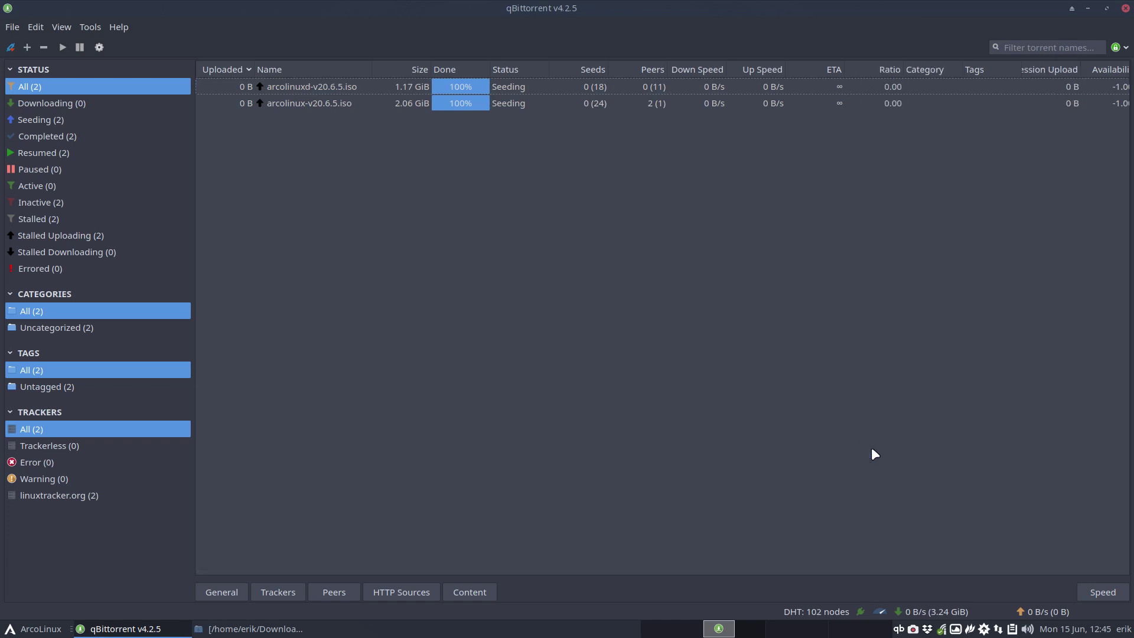
right_click(1055, 68)
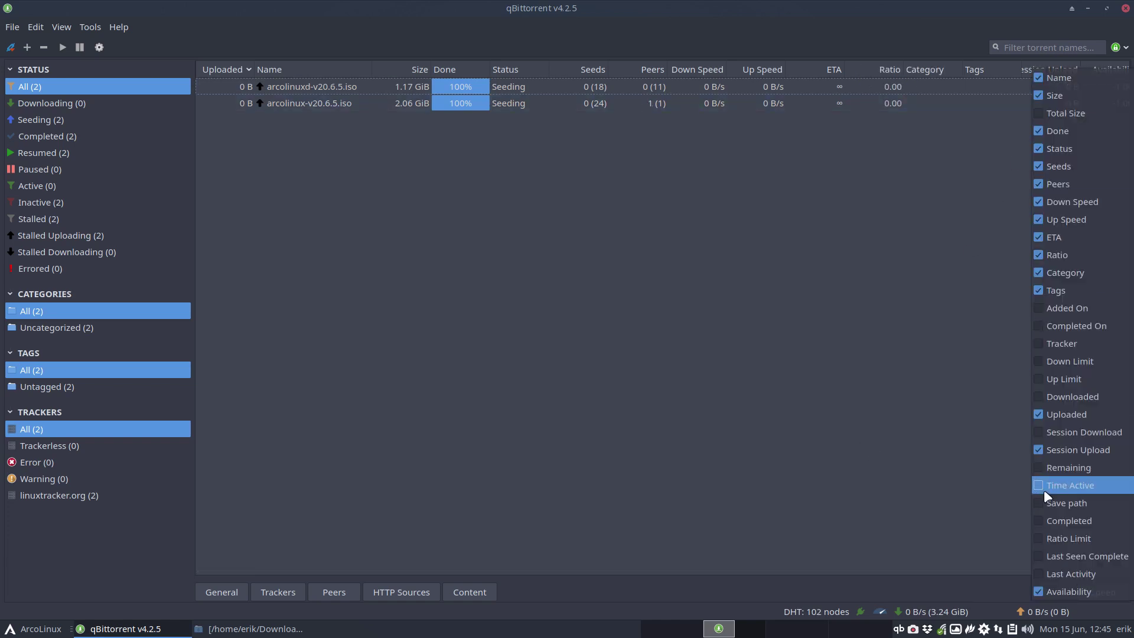
left_click(1041, 450)
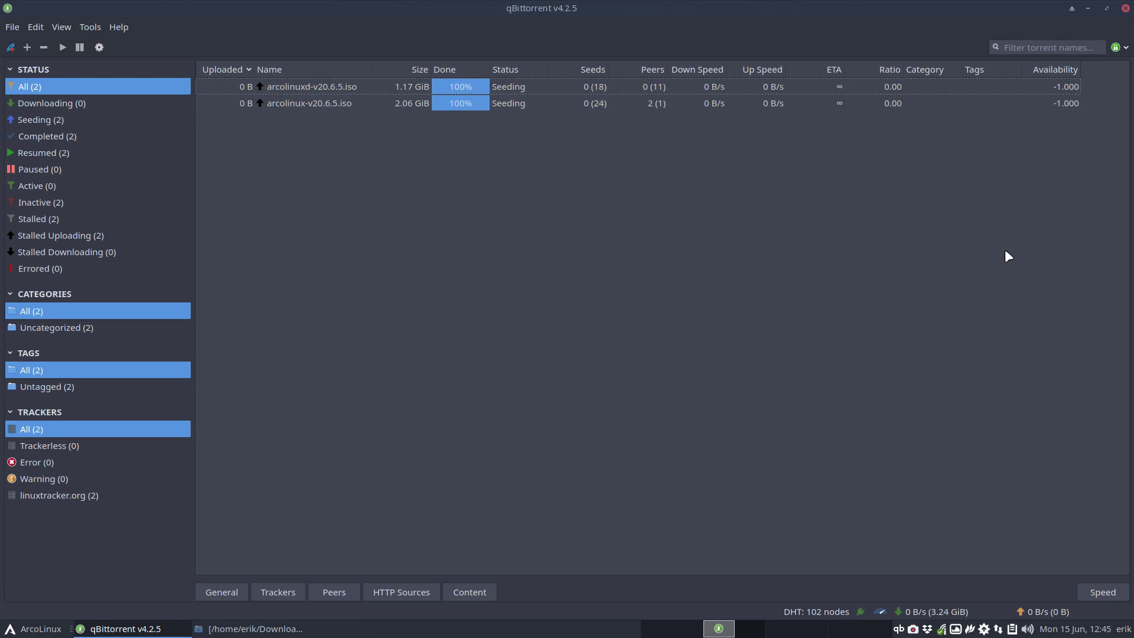
right_click(989, 65)
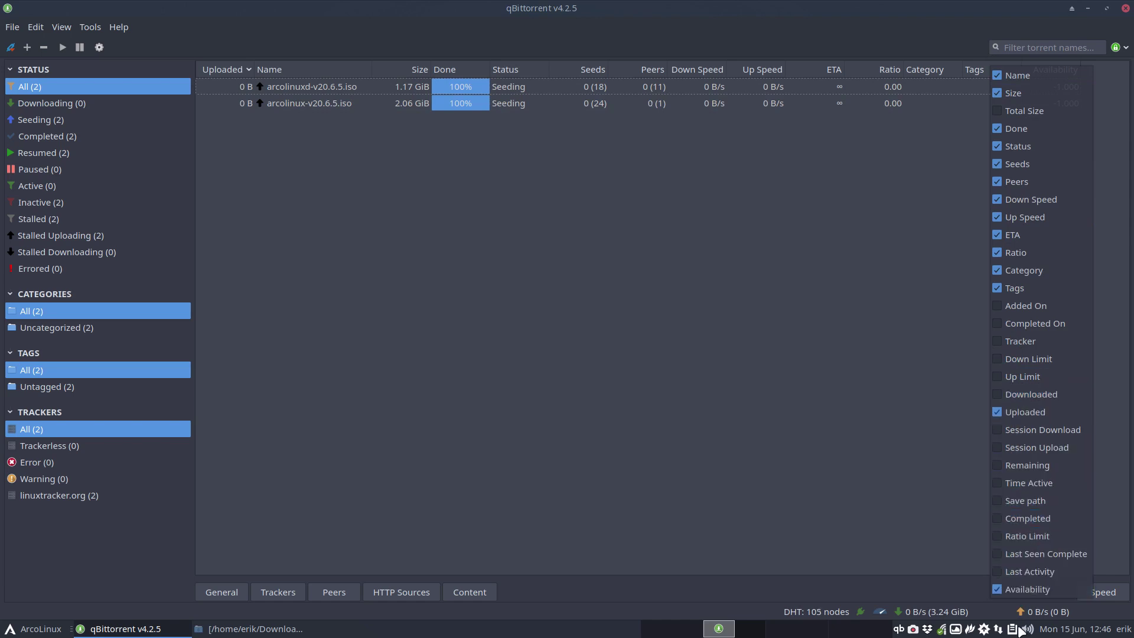
left_click(864, 456)
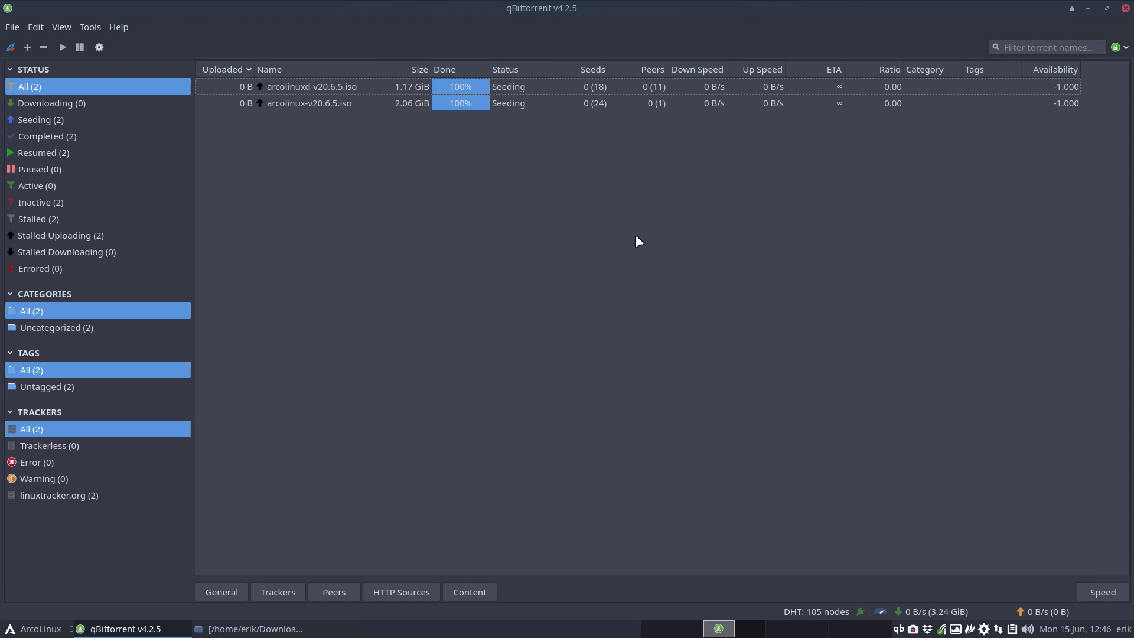
left_click(229, 86)
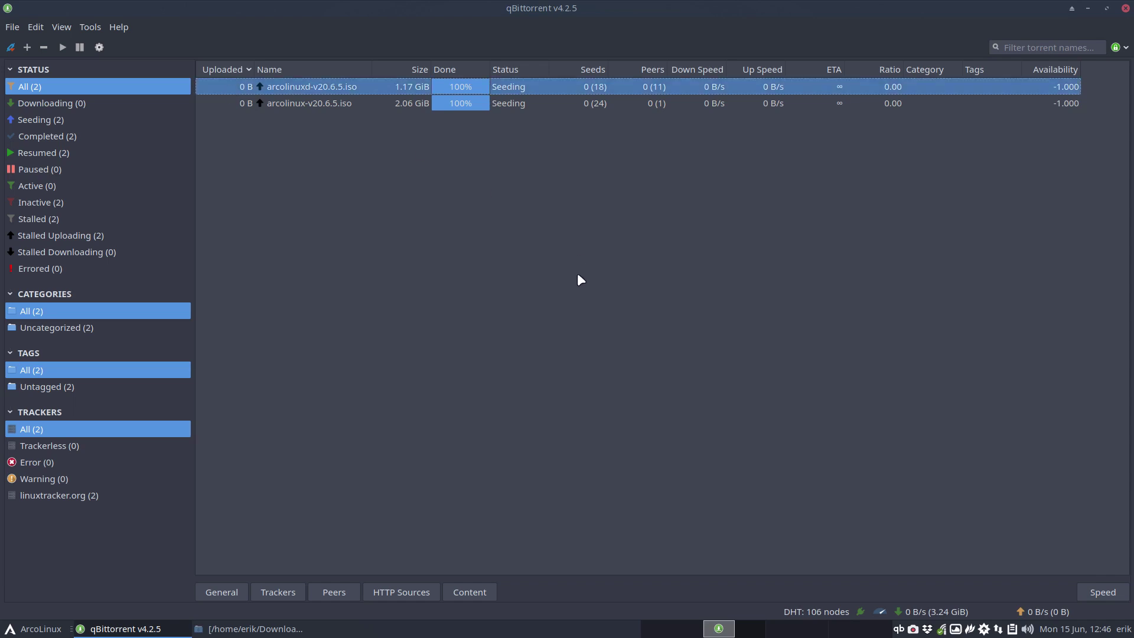